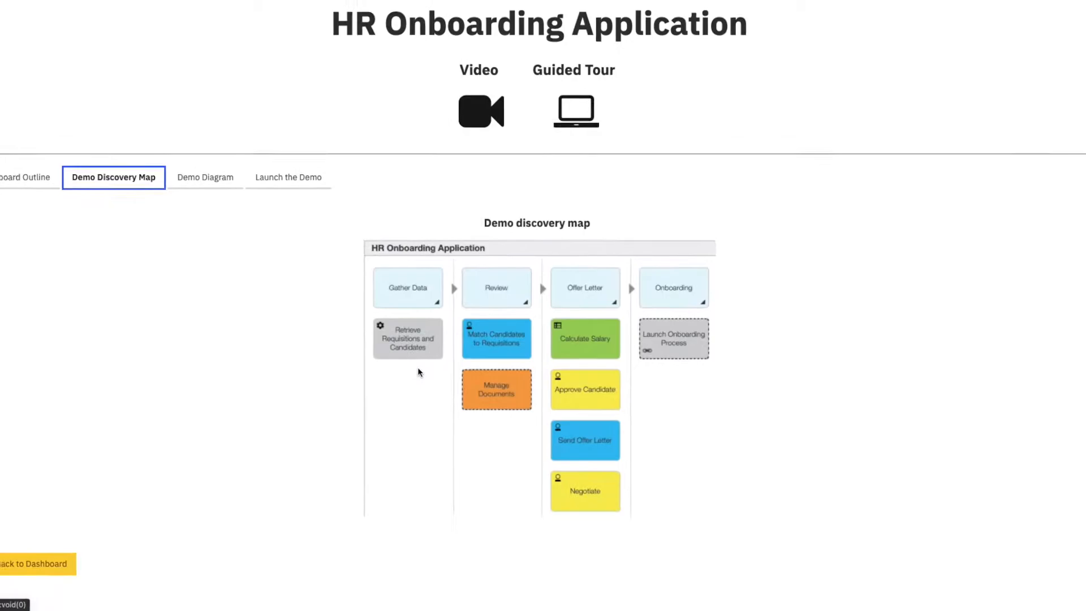
- View the HR onboarding demo diagram, then launch the demo interface as the Application Assembler
left_click(213, 180)
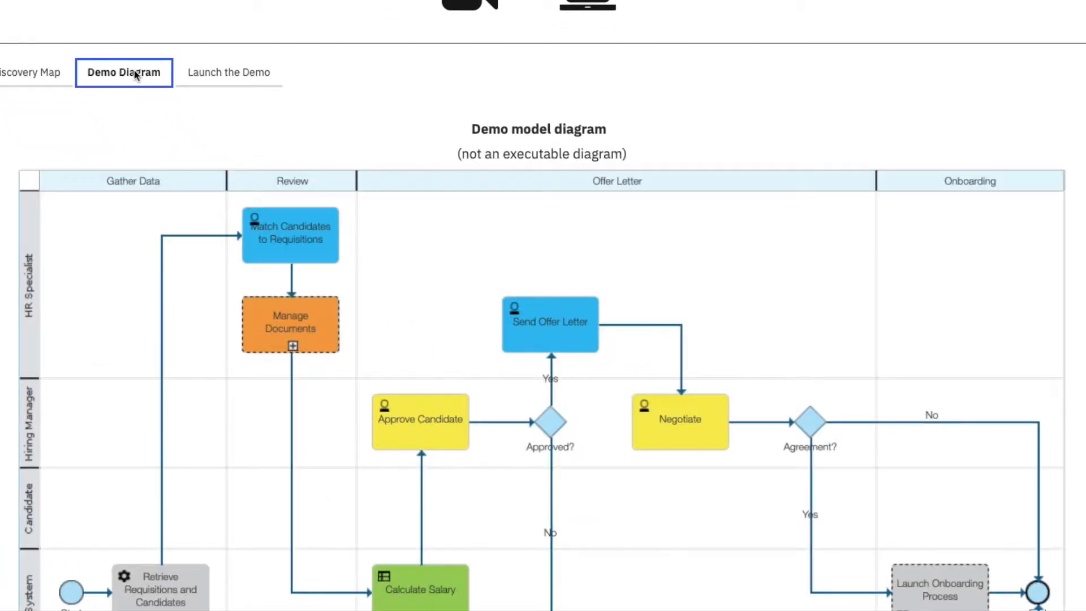
scroll(559, 170, "down", 2)
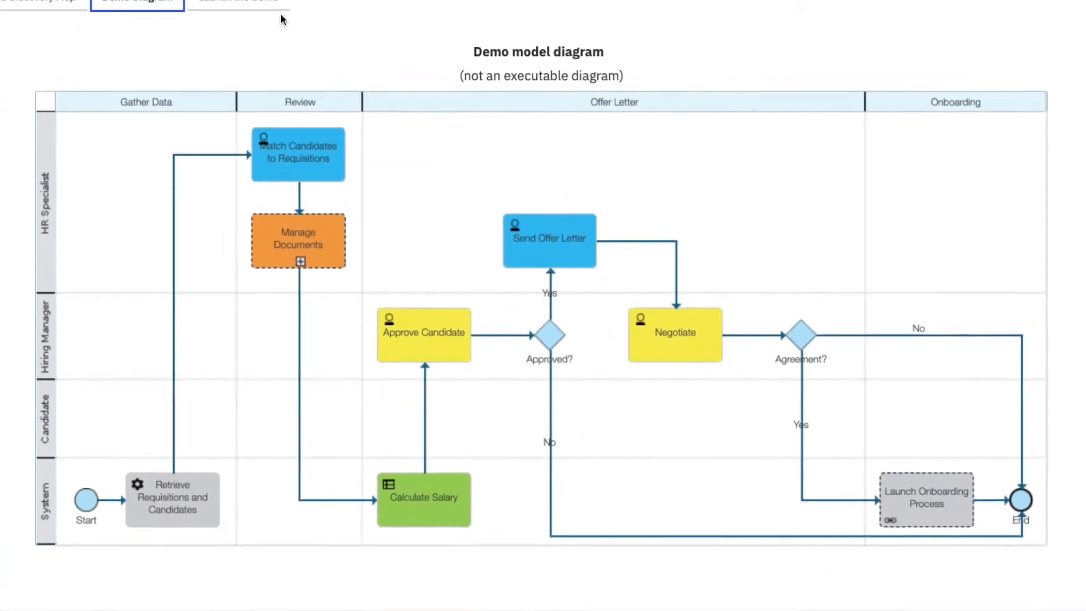
left_click(296, 106)
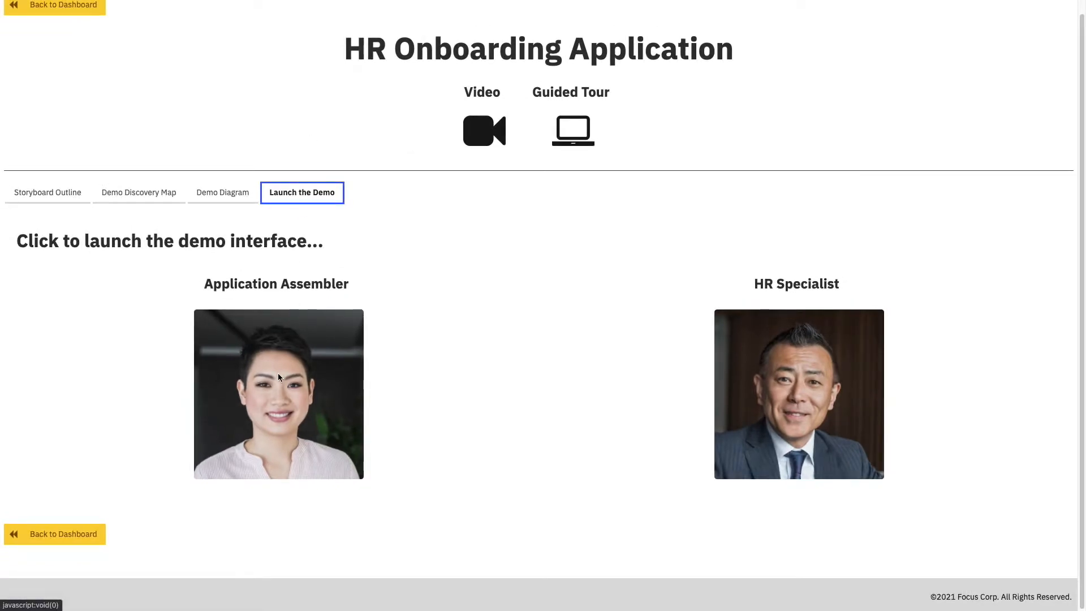
left_click(278, 377)
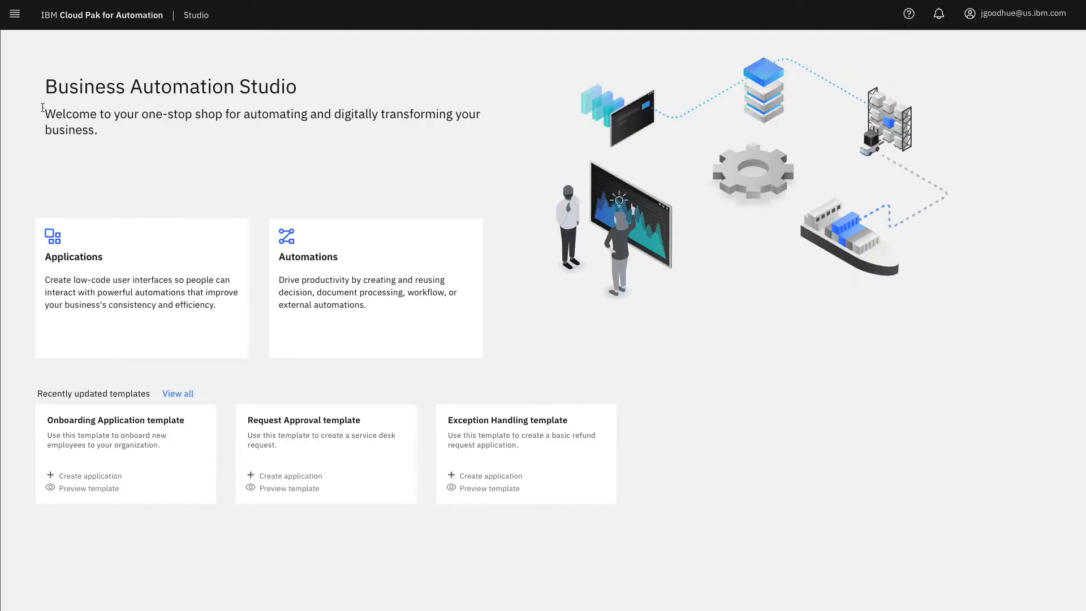
left_click(15, 13)
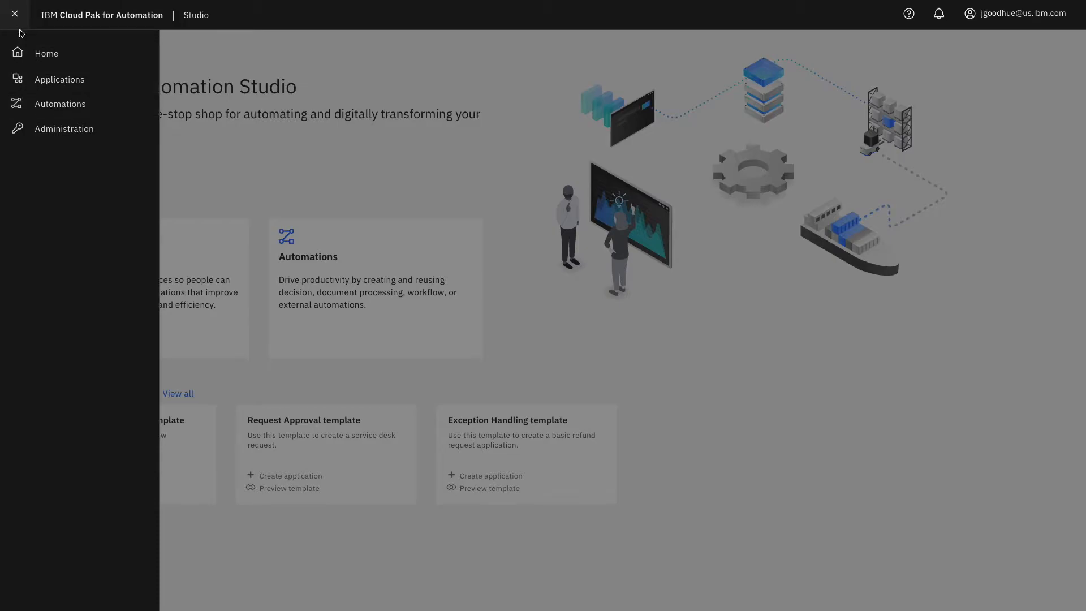
left_click(15, 15)
left_click(937, 17)
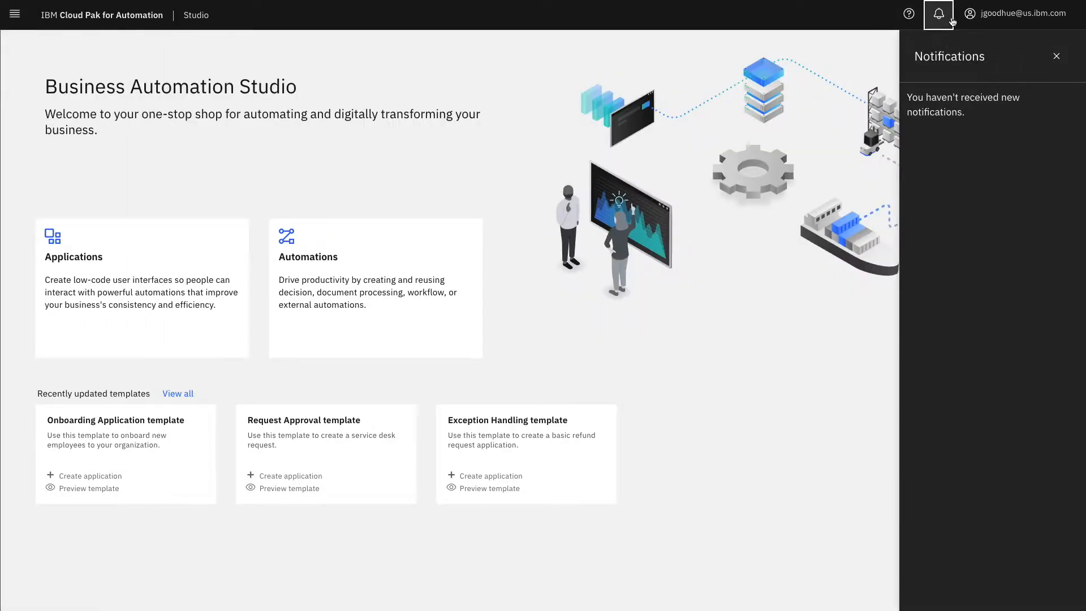
left_click(952, 20)
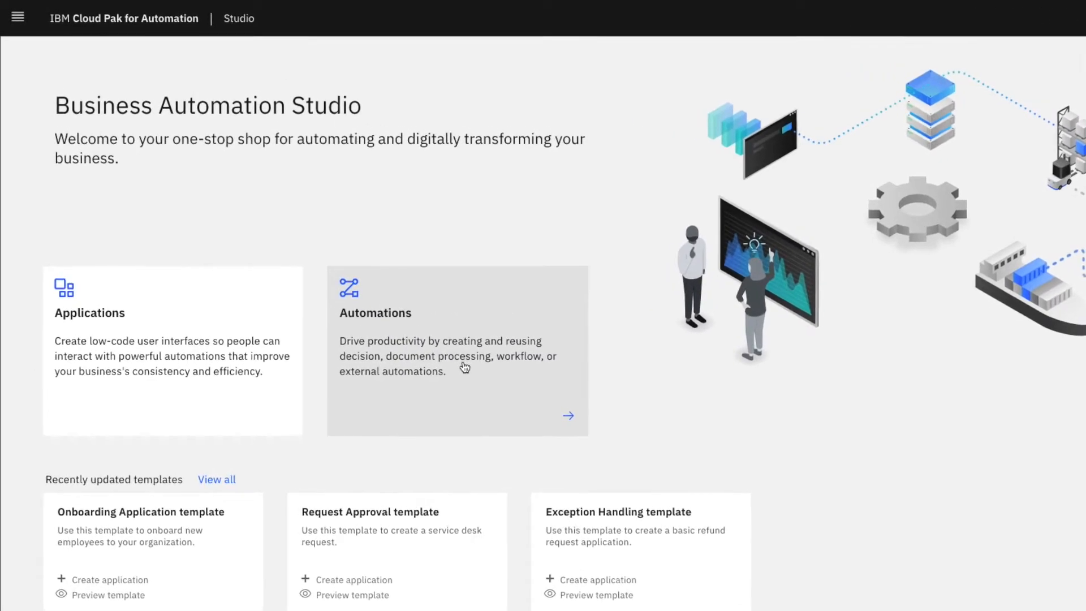
- Start an external automation service from a new Business Automation Workflow connection named "Business Automation Workflow HR"
left_click(464, 368)
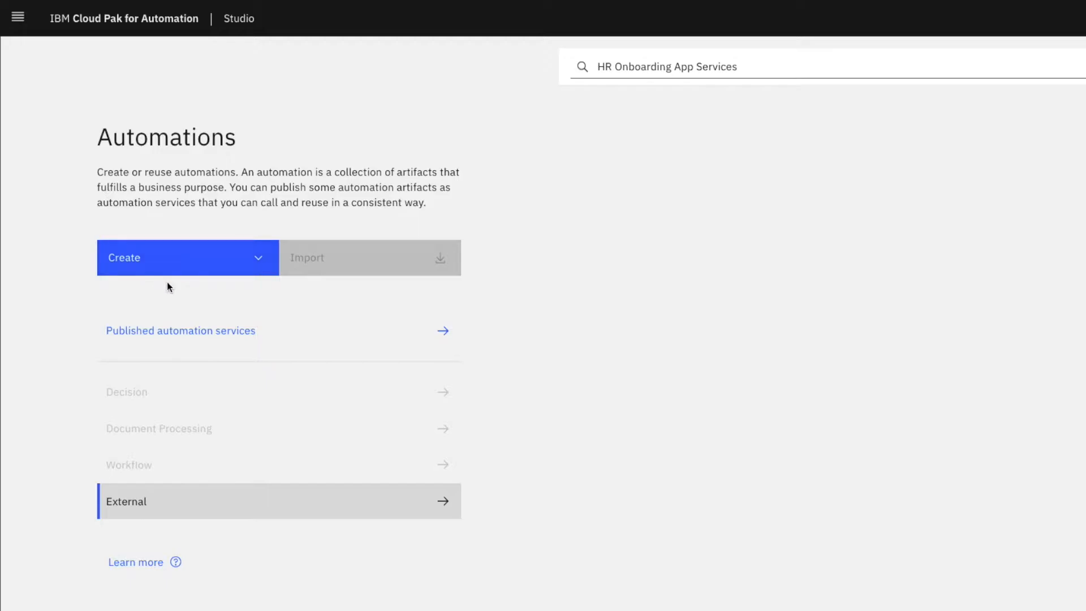
left_click(180, 270)
left_click(185, 291)
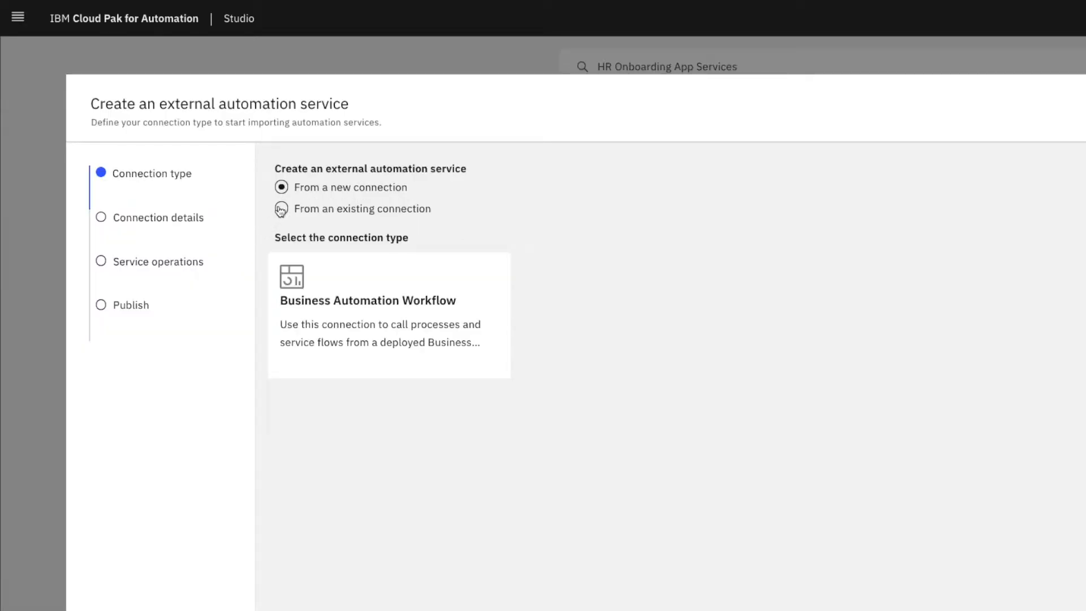
left_click(381, 325)
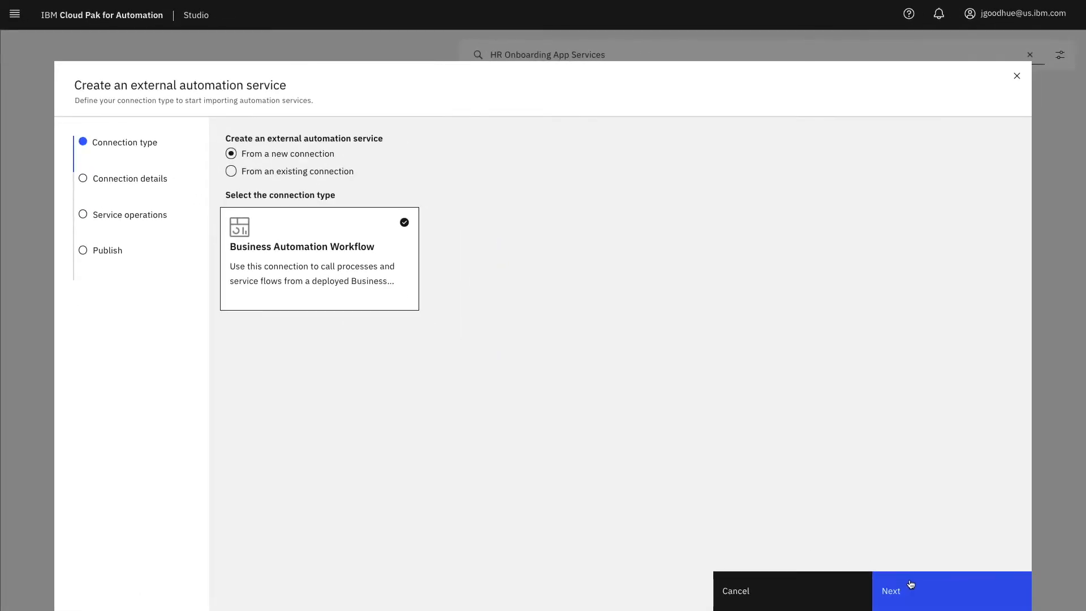
left_click(911, 585)
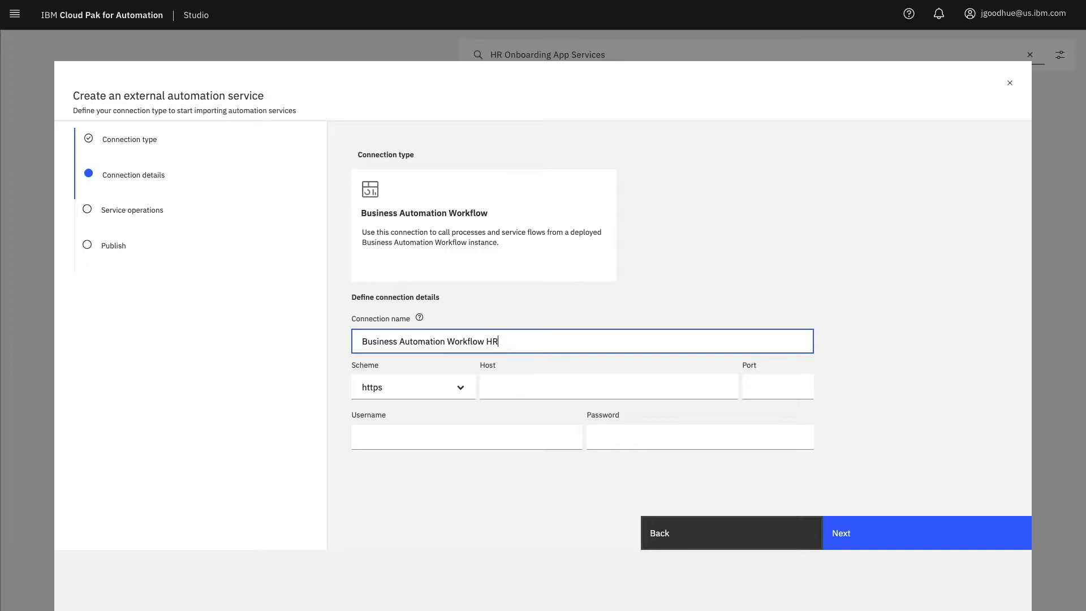
left_click(533, 385)
type("https://dbaoc-4qtest2.blueworkscloud.com/dba/dev")
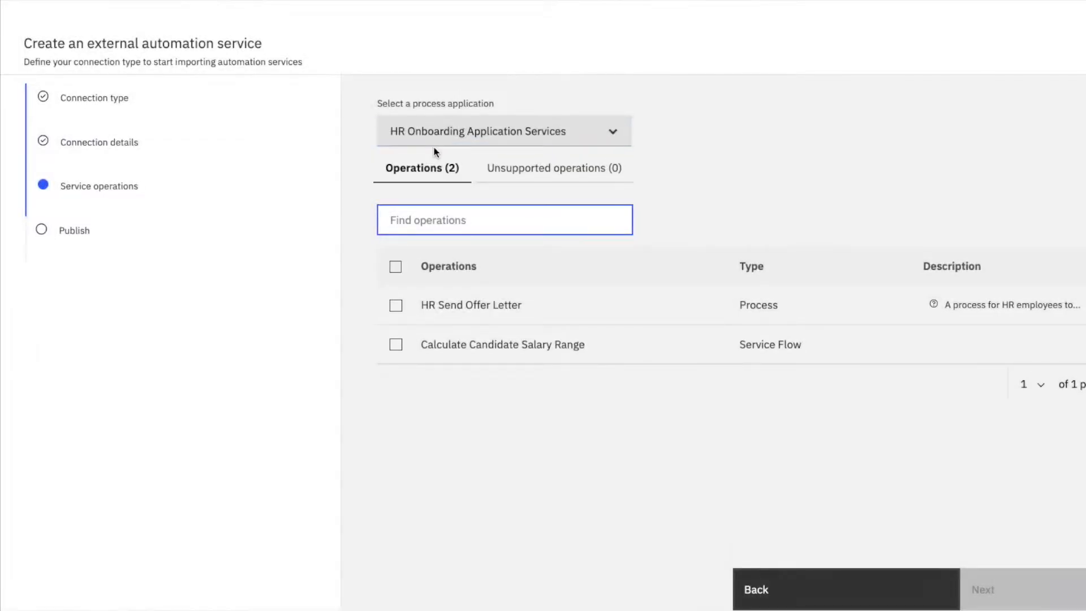
left_click(395, 267)
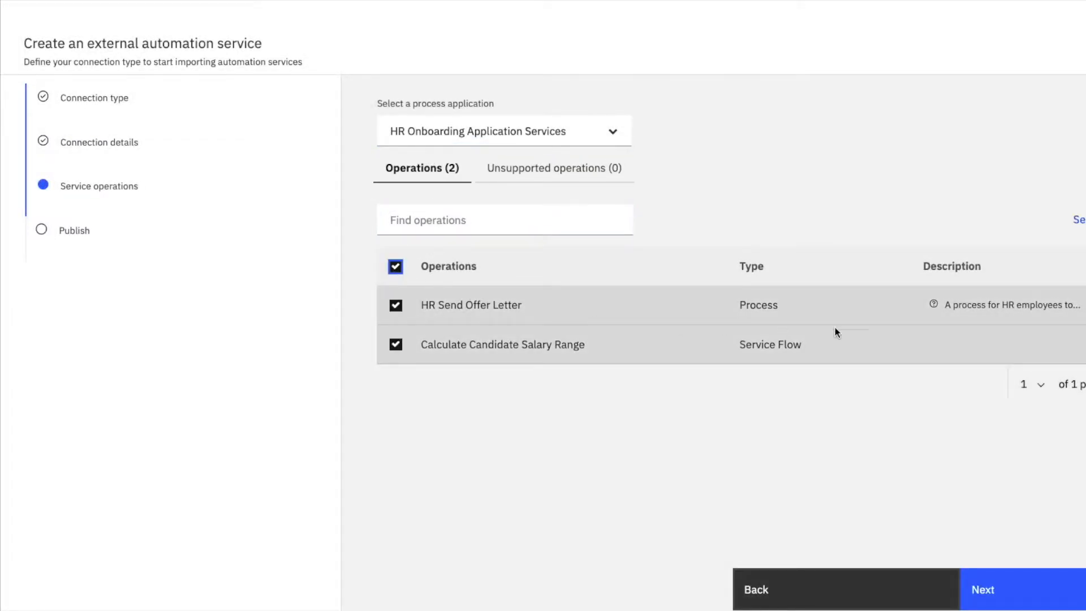
mouse_move(932, 311)
left_click(1020, 589)
- Describe the service as "Available HR Onboarding App Services from the HR Workflow environment" and publish it
left_click_drag(414, 146, 435, 146)
left_click(342, 224)
type("Available HR Onboarding App Services from the HR Workflow environment")
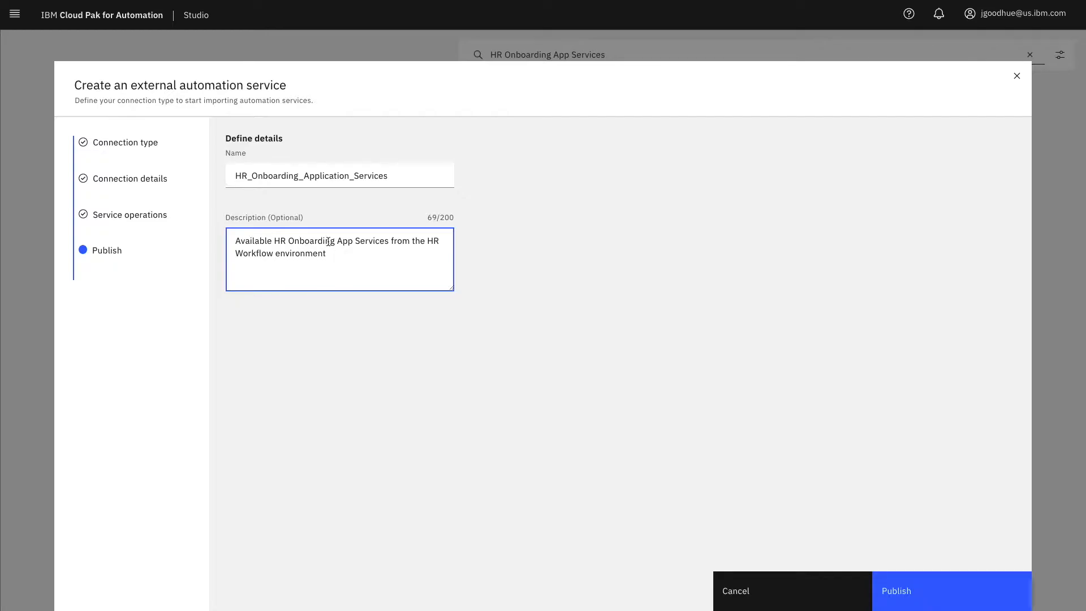
left_click(922, 581)
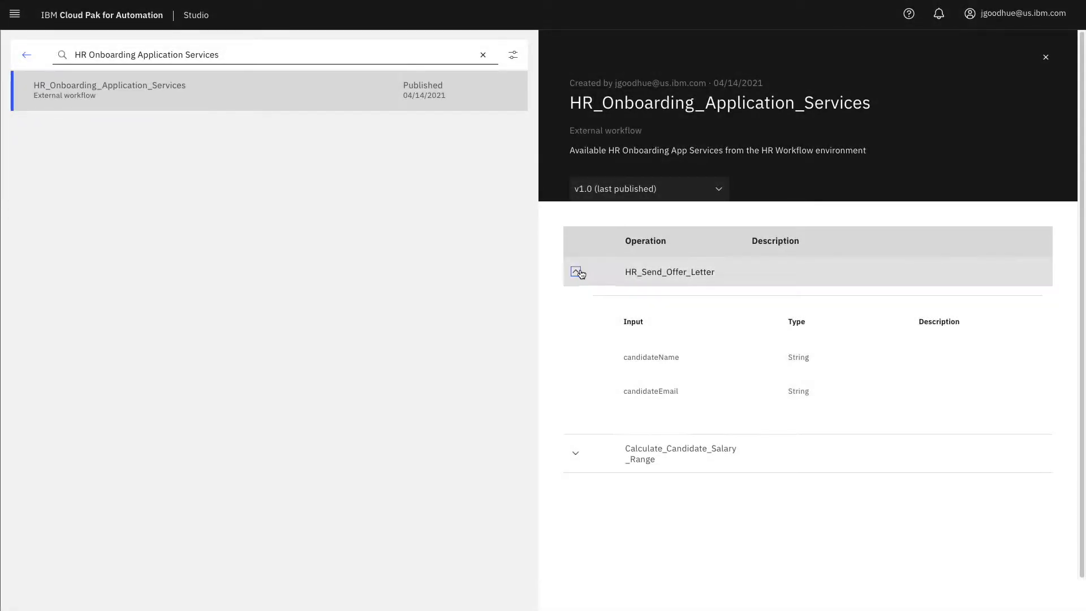
- Review the input and output parameters of the published HR_Send_Offer_Letter and Calculate_Candidate_Salary_Range operations
left_click(576, 272)
left_click(576, 304)
scroll(594, 389, "down", 1)
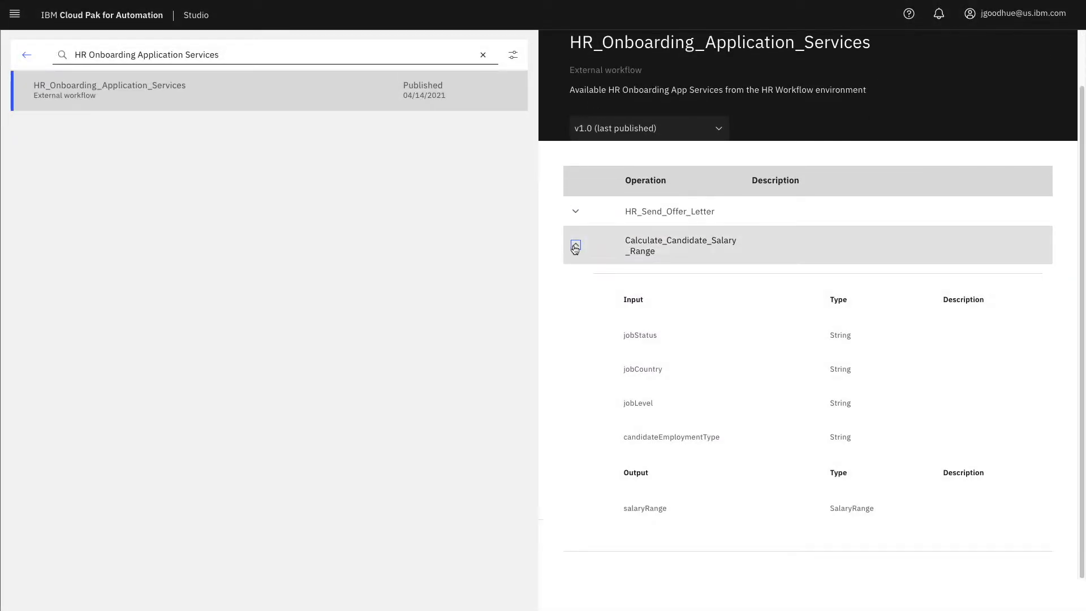
left_click(576, 247)
- Go to the application templates and preview the Onboarding Application template
left_click(14, 13)
left_click(58, 79)
left_click(139, 303)
mouse_move(483, 138)
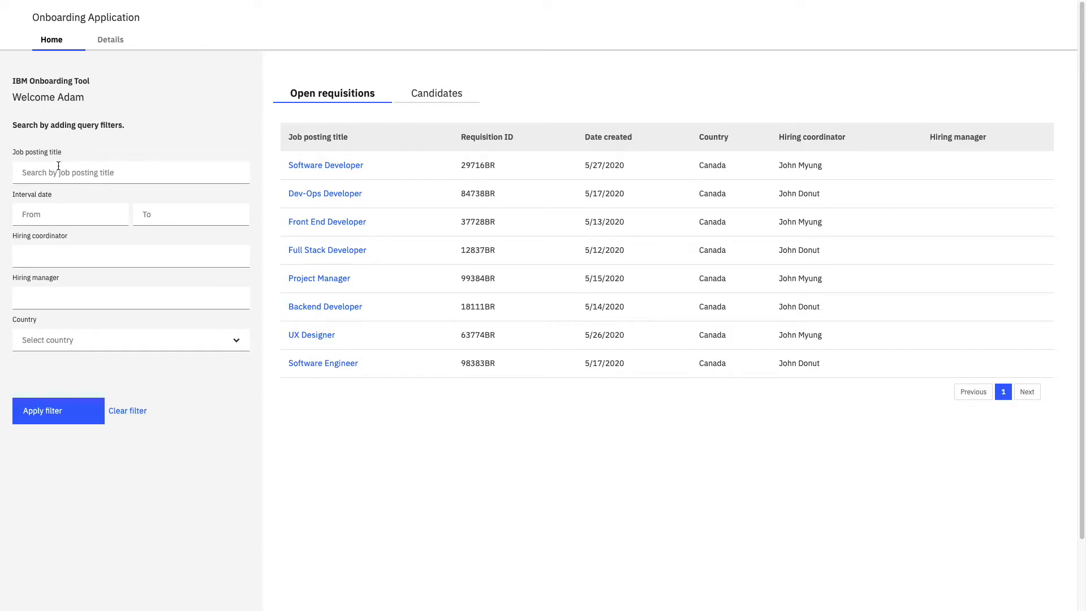
- Filter the open requisitions by the job posting title "Developer"
left_click(120, 172)
type("Developer")
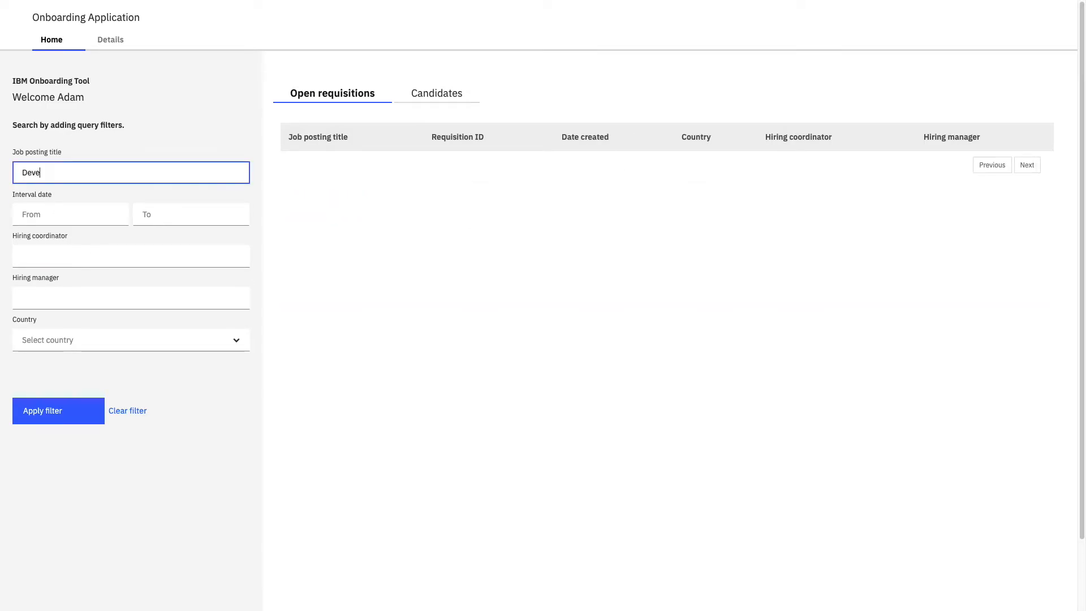
left_click(79, 406)
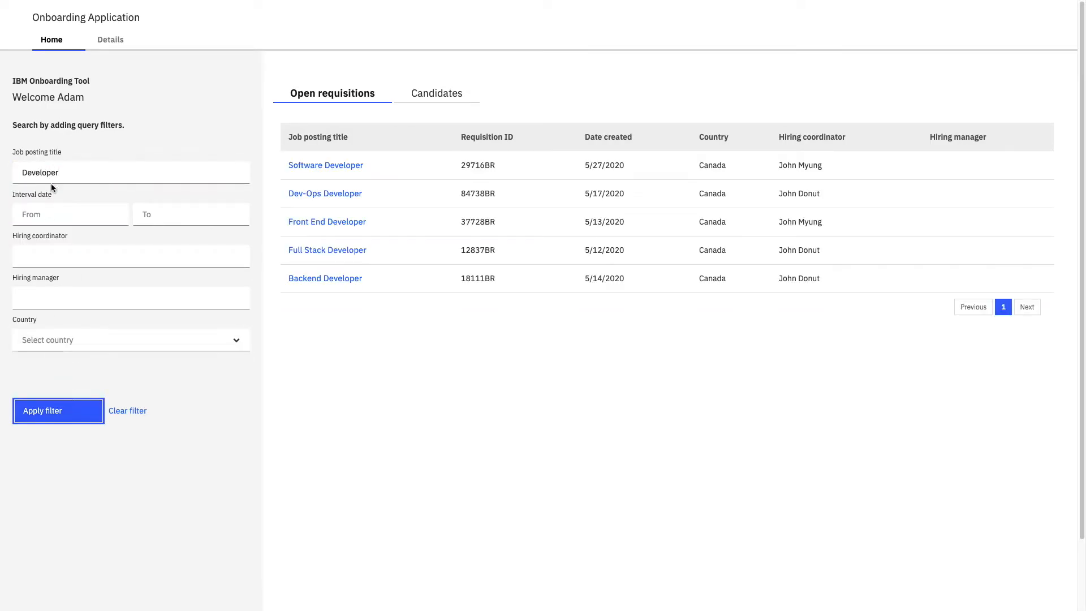
- Open the first listed candidate for the Software Developer requisition and set the current hiring status to Prepare for onboard
left_click(344, 165)
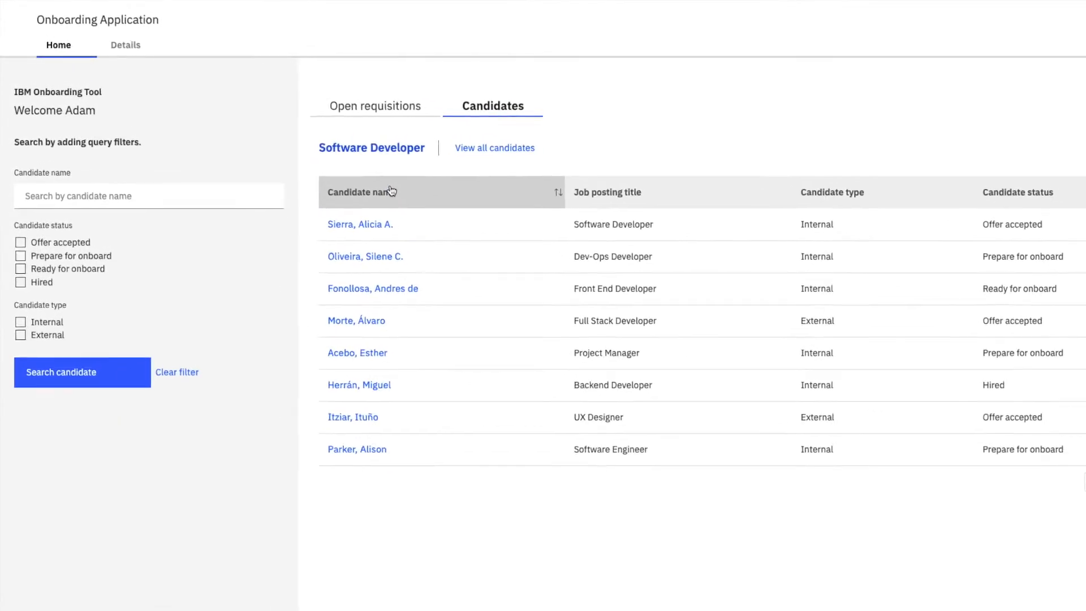
left_click(385, 225)
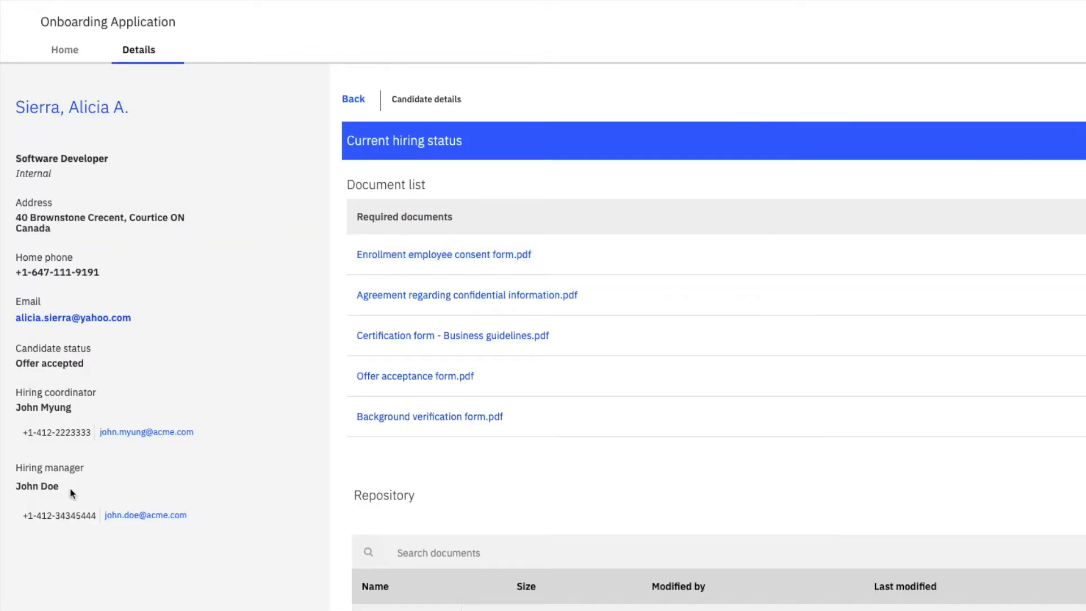
left_click(1068, 142)
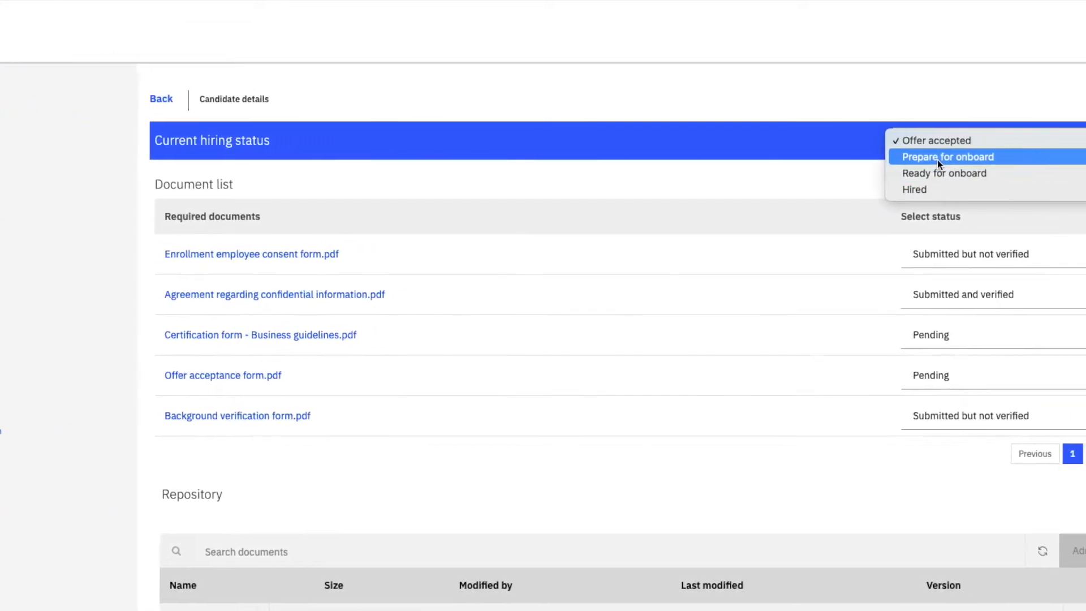
left_click(938, 159)
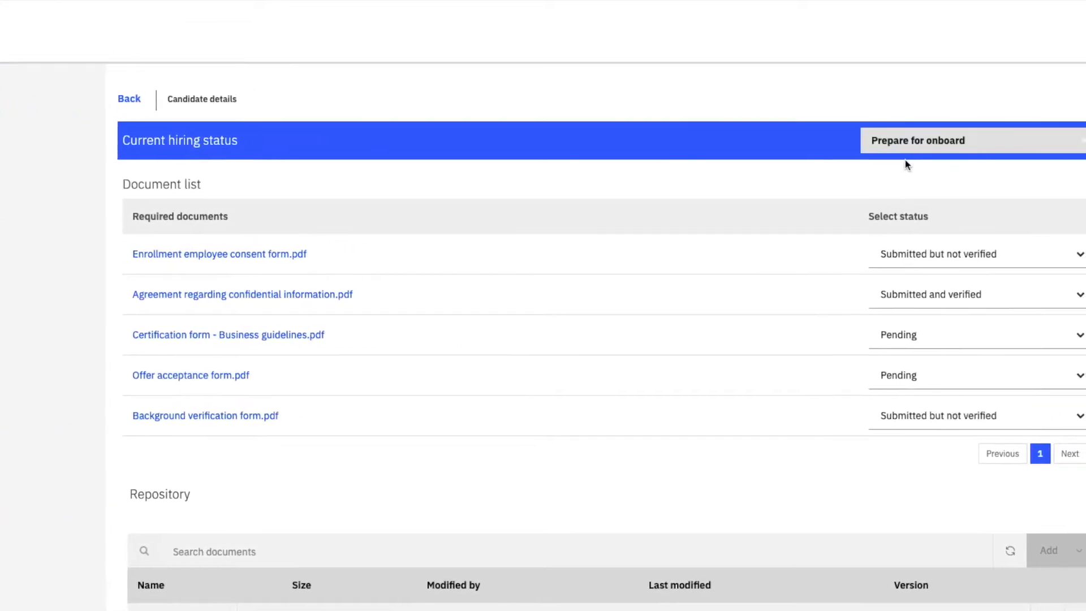
- Set the status of the candidate's outstanding required documents to Submitted and verified
left_click(939, 244)
left_click(947, 270)
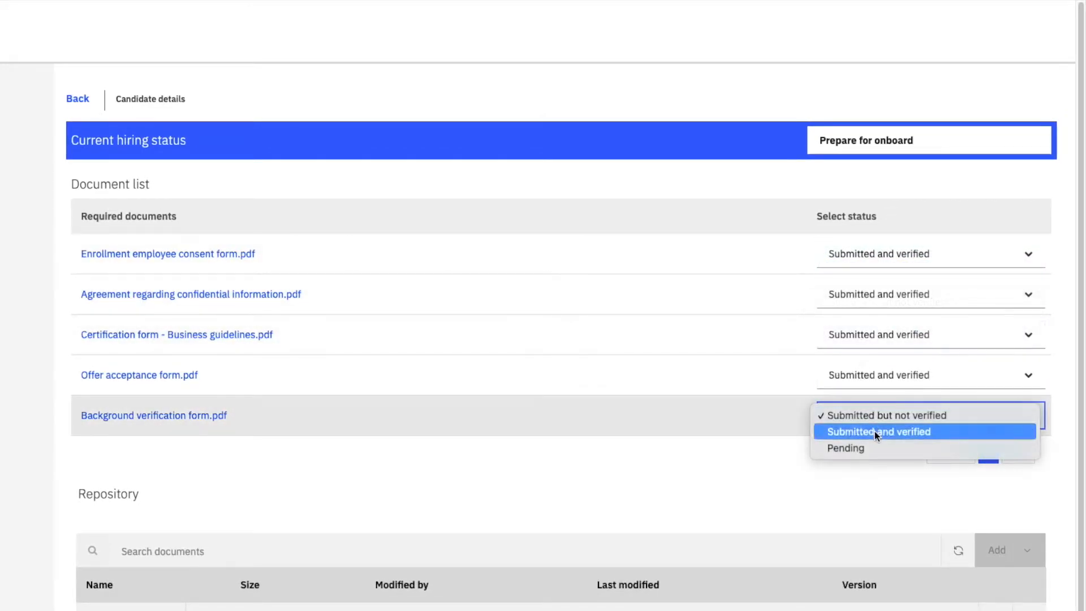
left_click(875, 431)
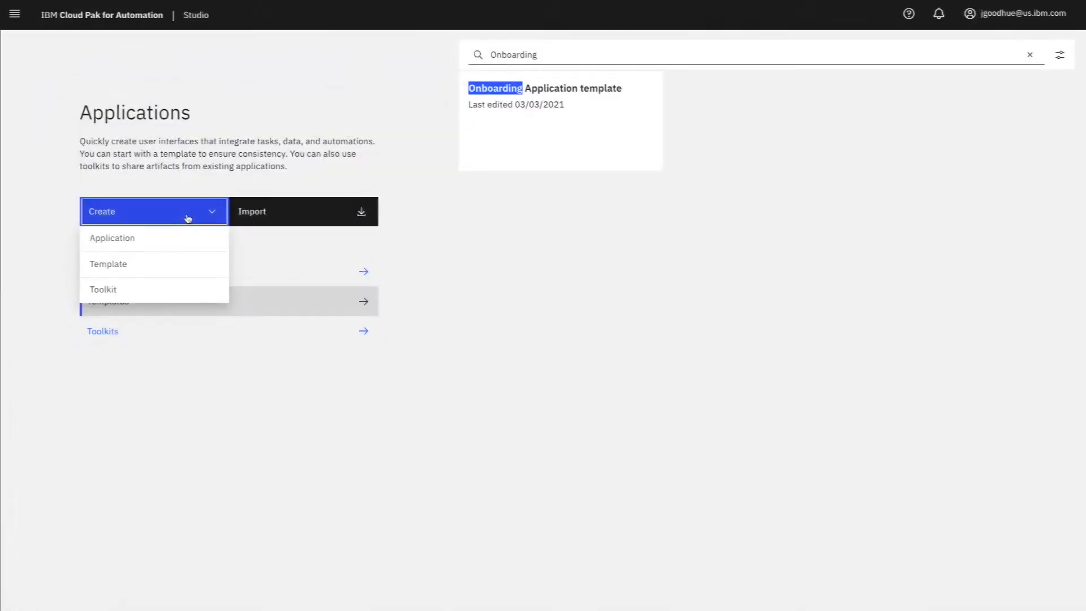
- Create the application "HR Onboarding App" from Onboarding Application template (OAT) with the purpose "An application to help the HR team with onboarding new candidates"
left_click(155, 239)
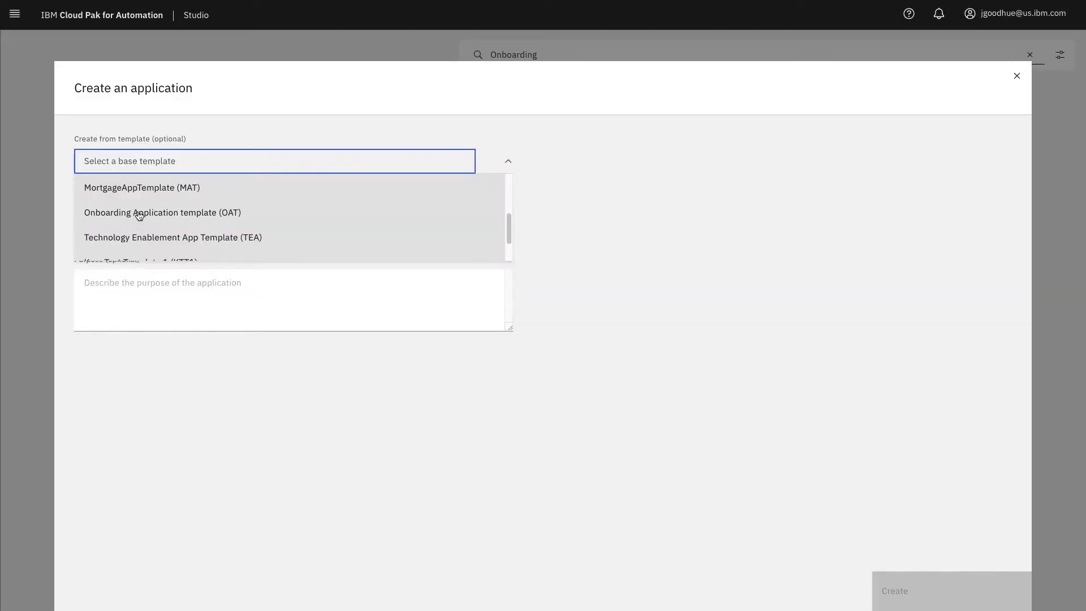
left_click(138, 213)
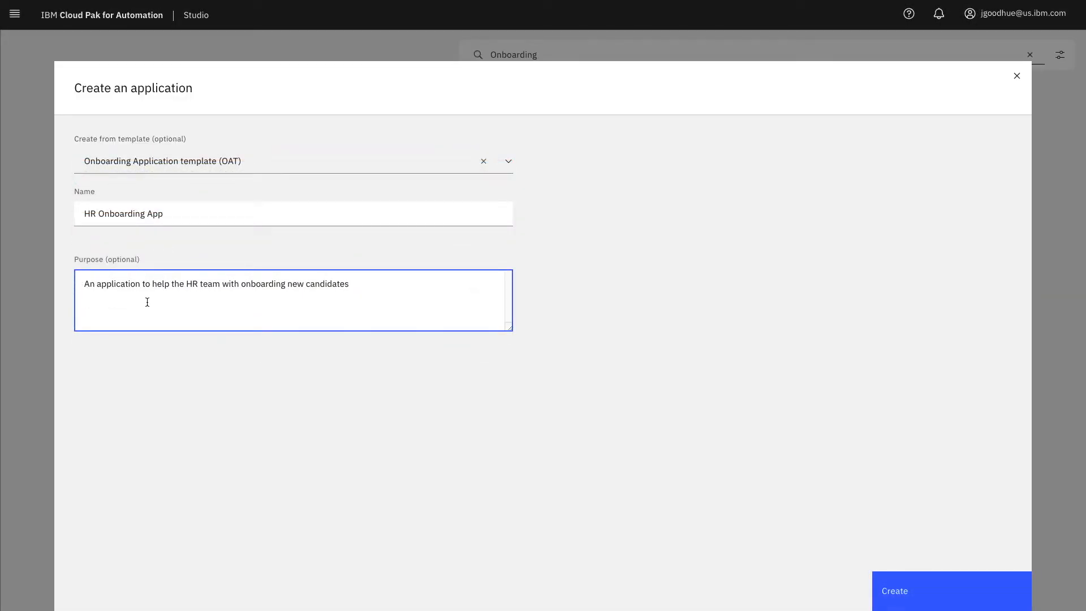
left_click(948, 589)
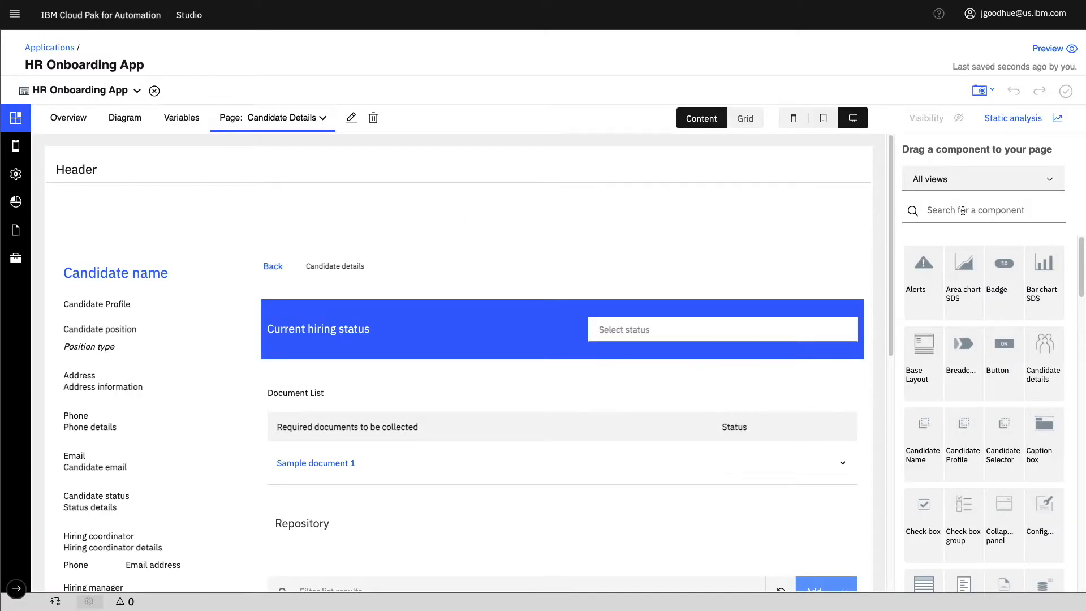
- Add the HR_Onboarding_Application_Services automation service with both of its operations to the app's component palette
left_click(985, 179)
left_click(939, 371)
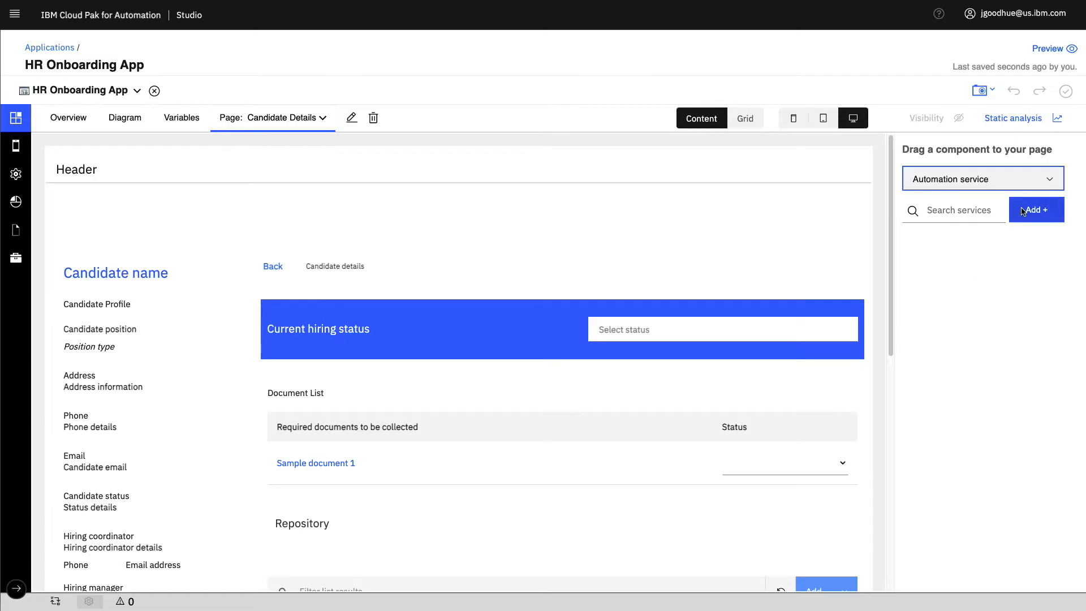
left_click(1041, 210)
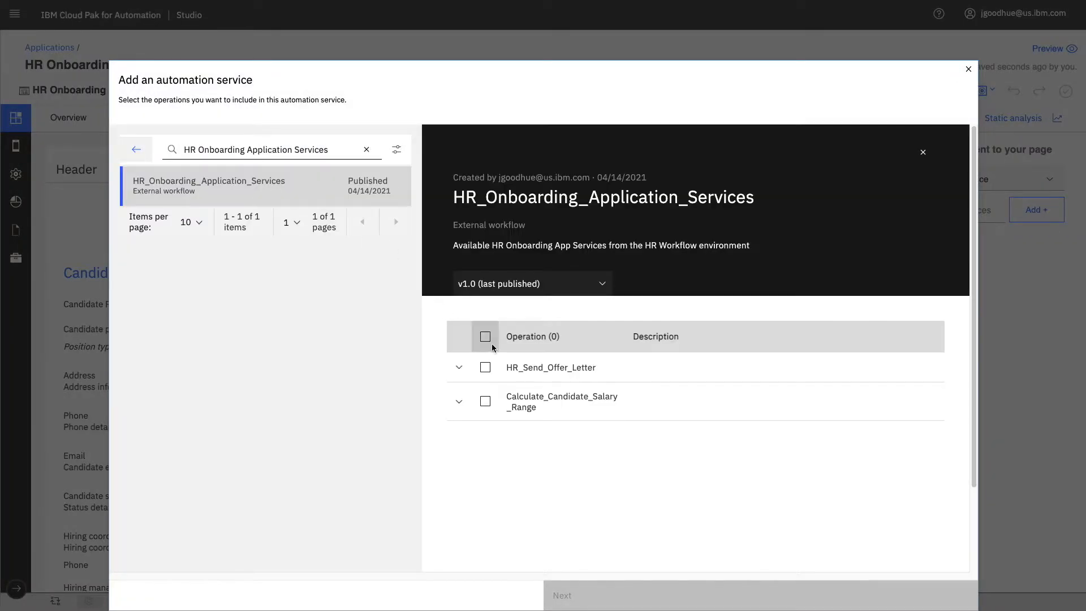
left_click(484, 339)
left_click(801, 593)
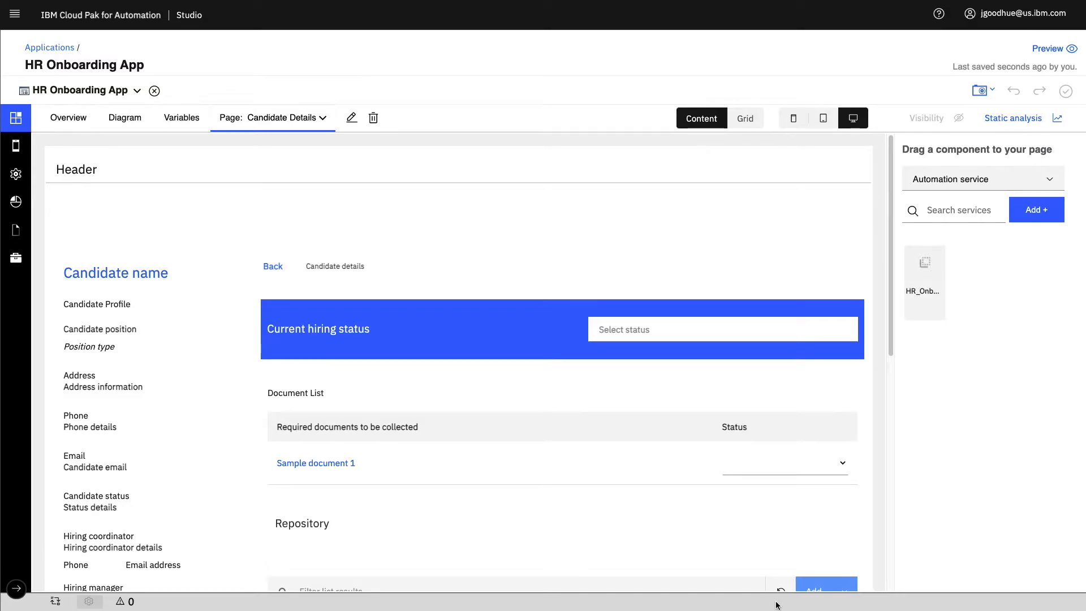
- Place the HR_Onboarding_Application_Services component beside the hiring status selector and choose the HR_Send_Offer_Letter operation for its service call
left_click_drag(925, 282, 857, 333)
left_click(287, 151)
left_click(286, 163)
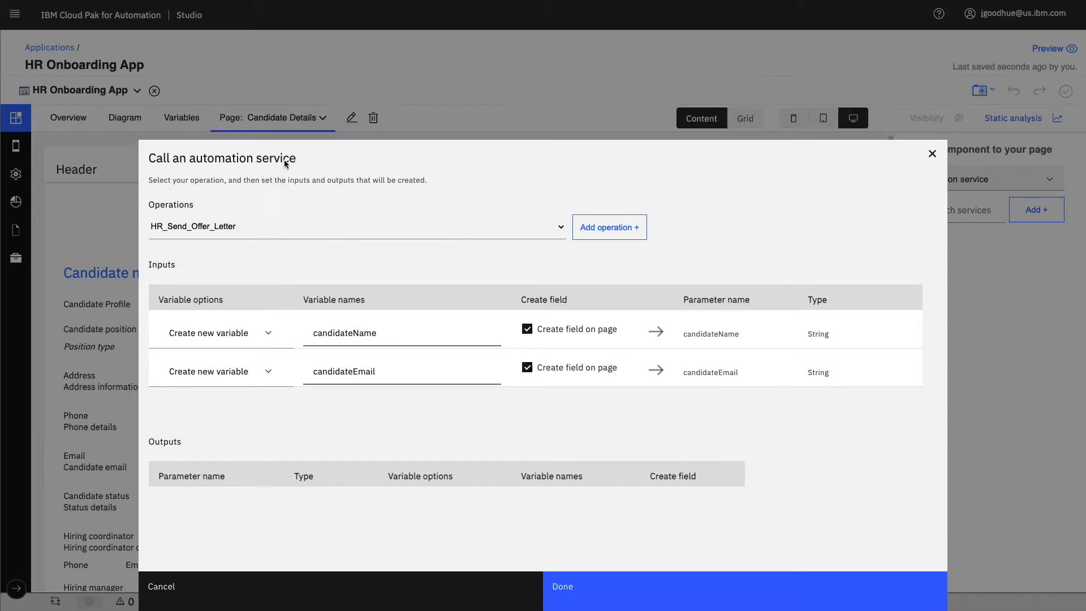
- Map the candidateName input to the existing variable selectedCandidateDetails.fullname
left_click(216, 334)
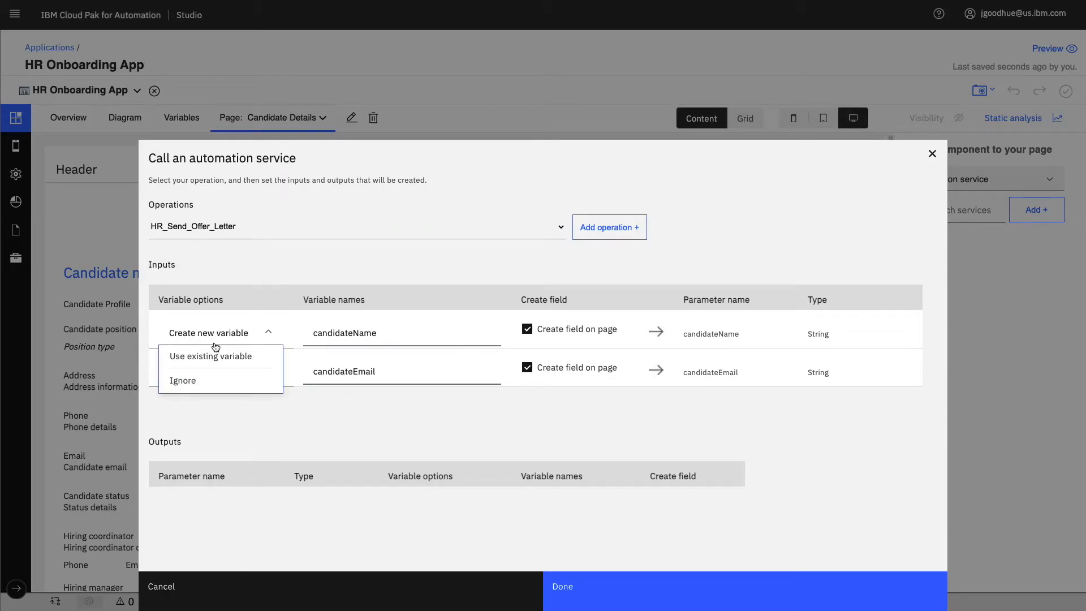
left_click(189, 355)
left_click(490, 327)
left_click(340, 177)
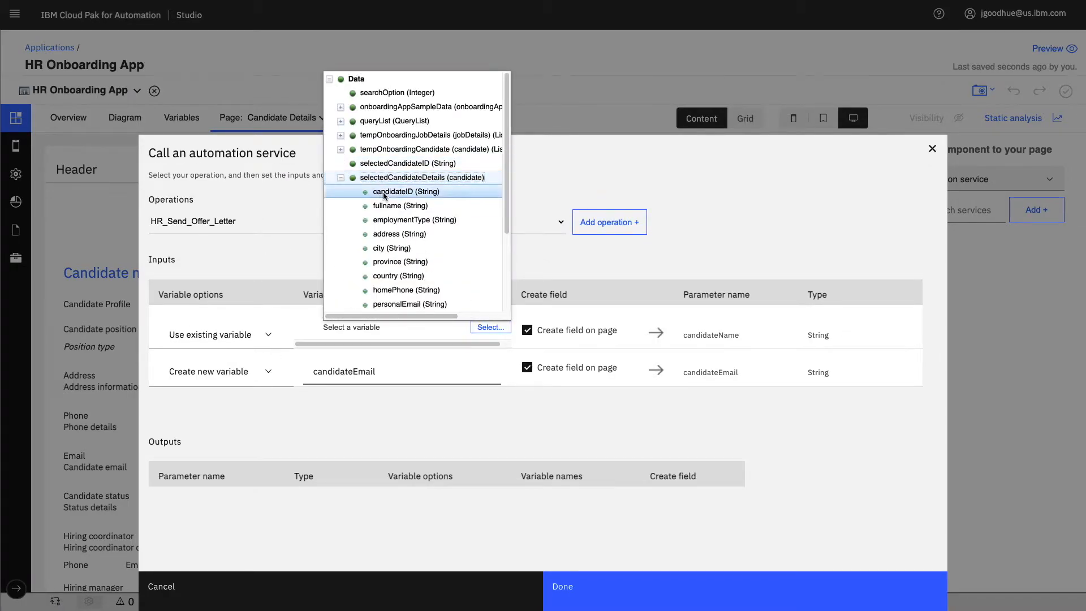
left_click(406, 207)
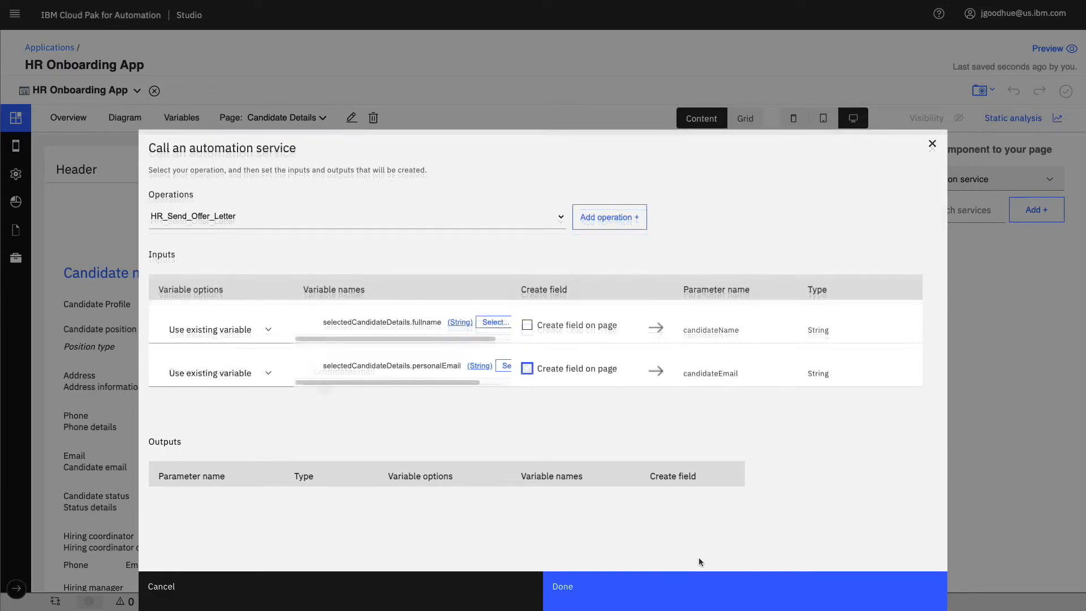
- Finish the HR_Send_Offer_Letter service call, then color its button yellow and label it "Launch Send Offer Letter Process"
left_click(756, 585)
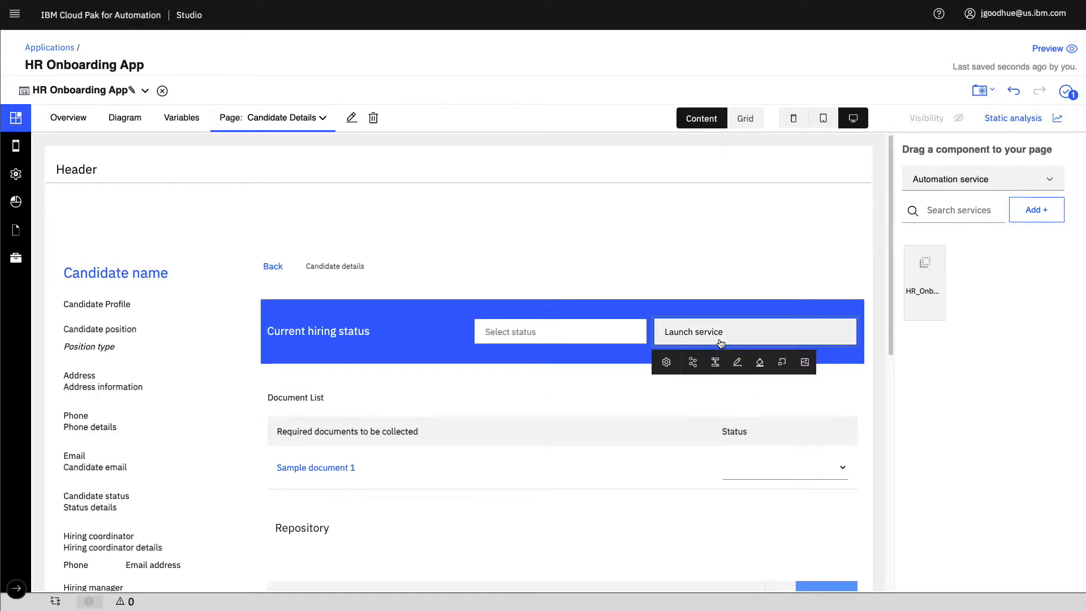
left_click(759, 362)
left_click(782, 408)
mouse_move(693, 336)
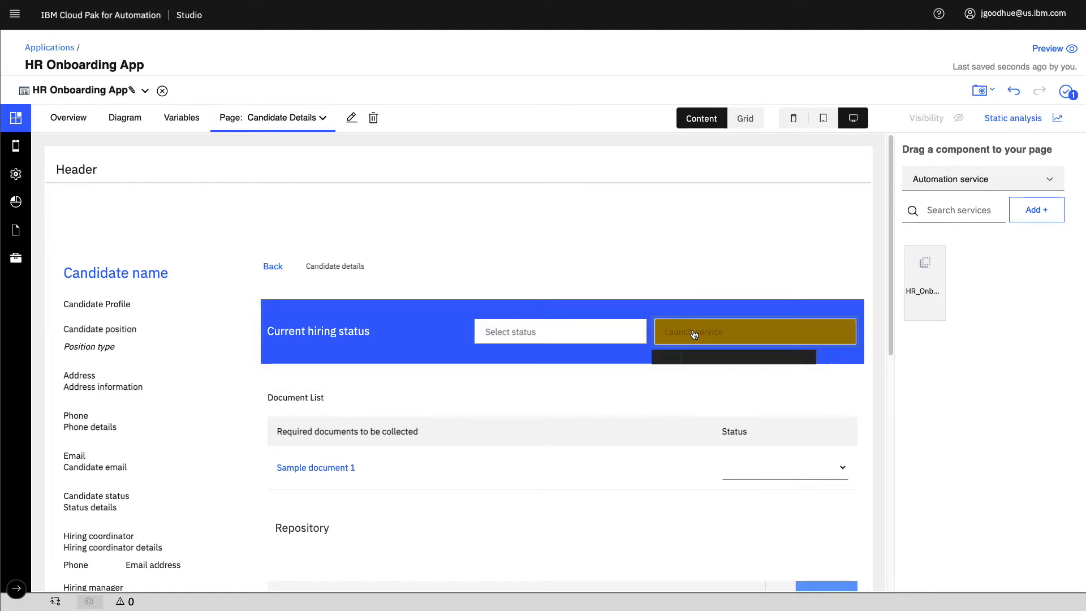
left_click(720, 365)
type("Launch Send Offer Lette")
type("r Process")
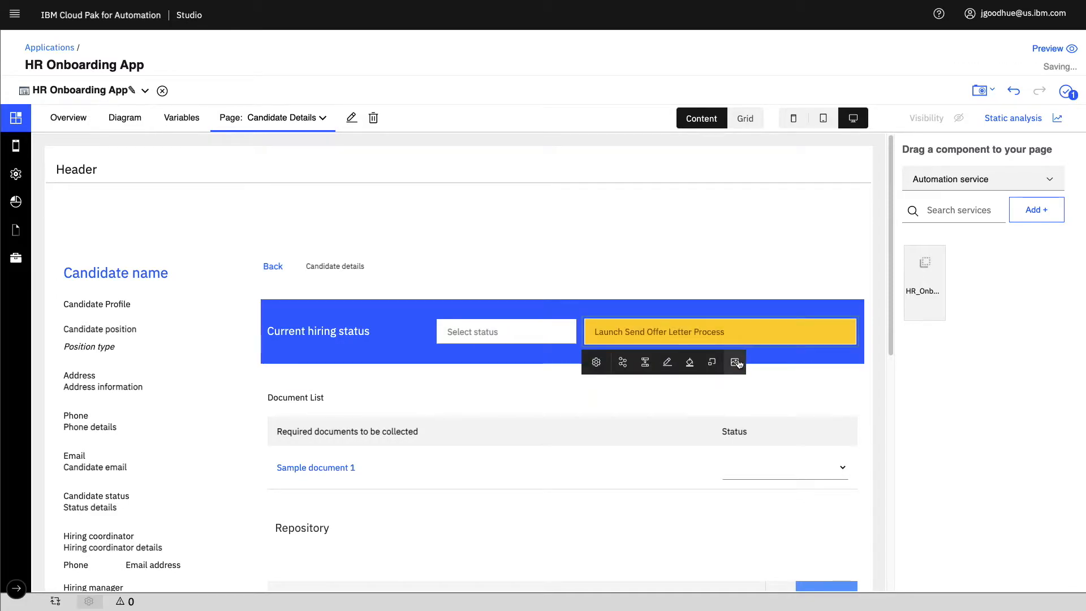
- Give the Launch Send Offer Letter Process button a mail icon with forwarding arrows and reduce the button's size
left_click(737, 358)
type("mail")
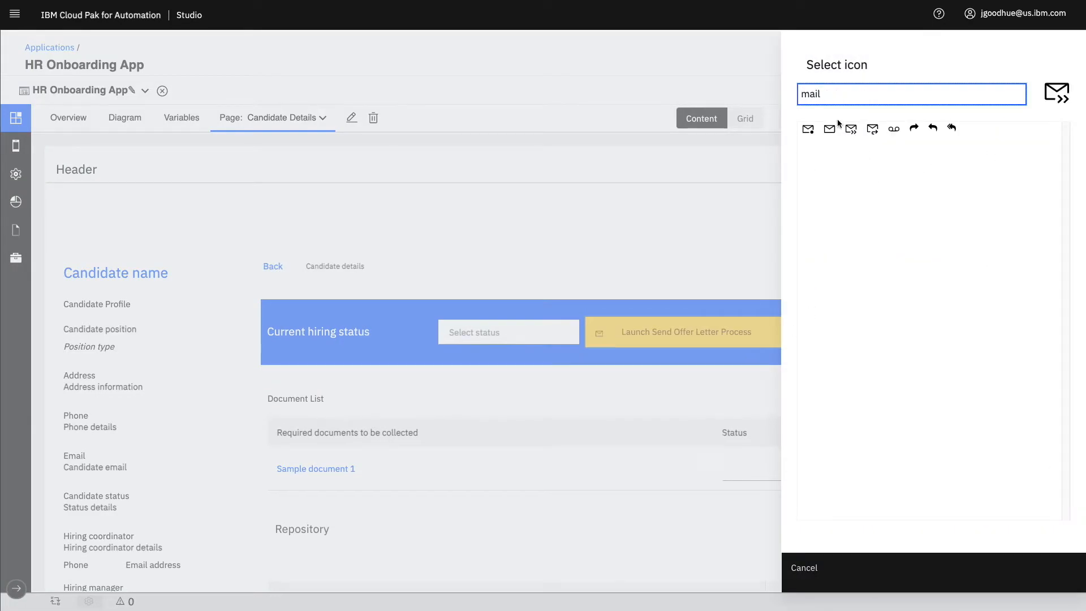
left_click(850, 130)
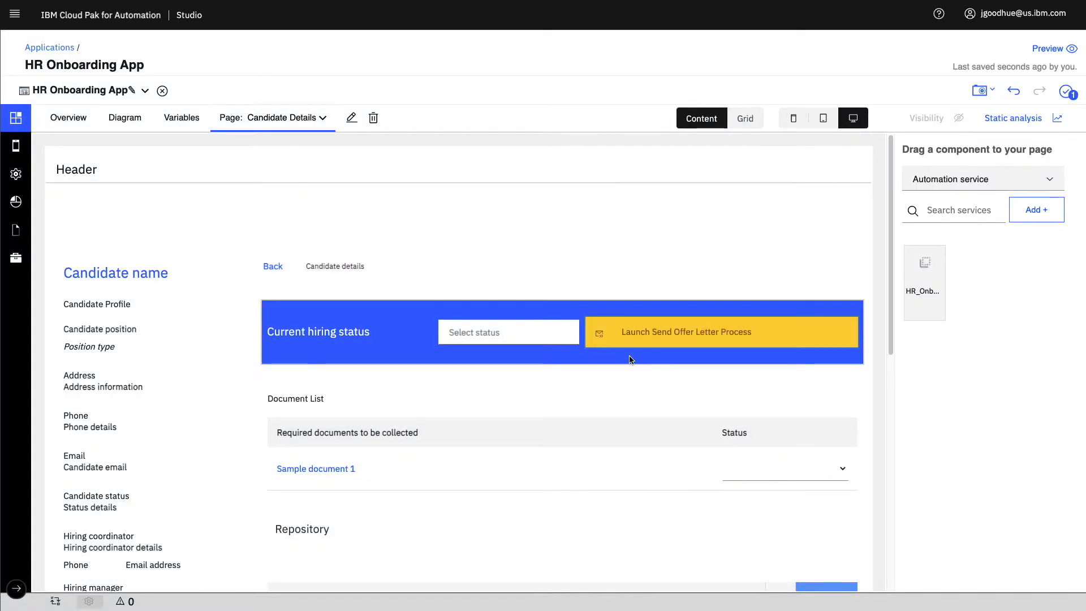
mouse_move(628, 346)
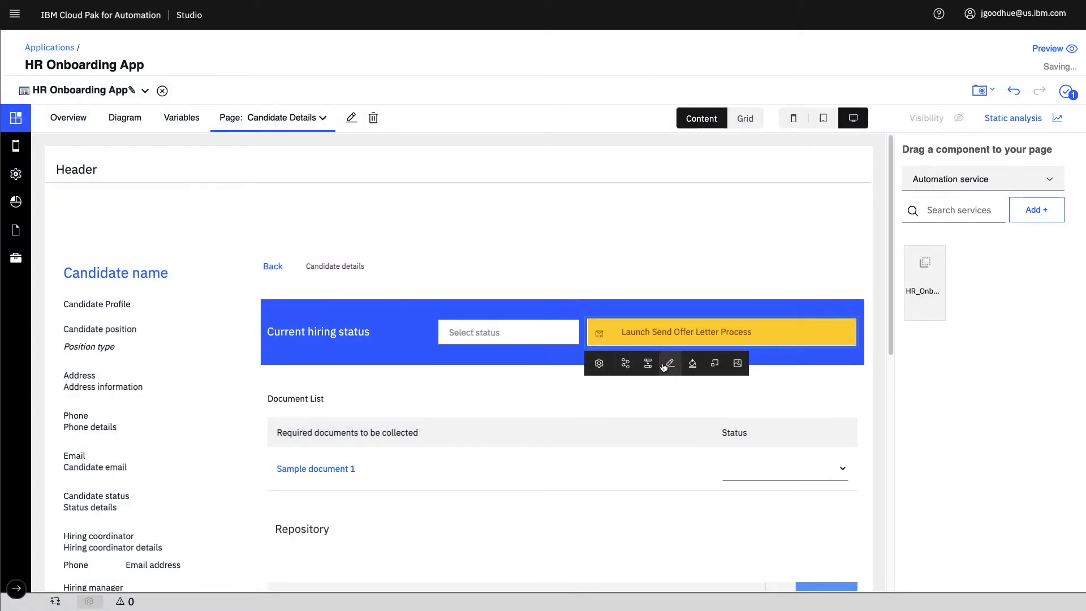
left_click(714, 363)
left_click(735, 412)
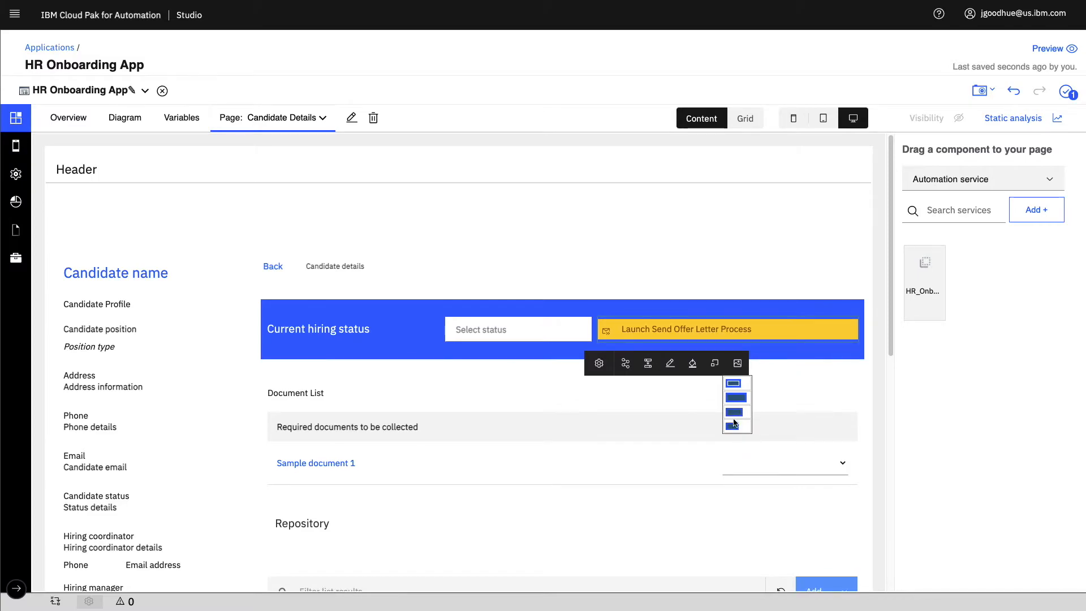
left_click(733, 412)
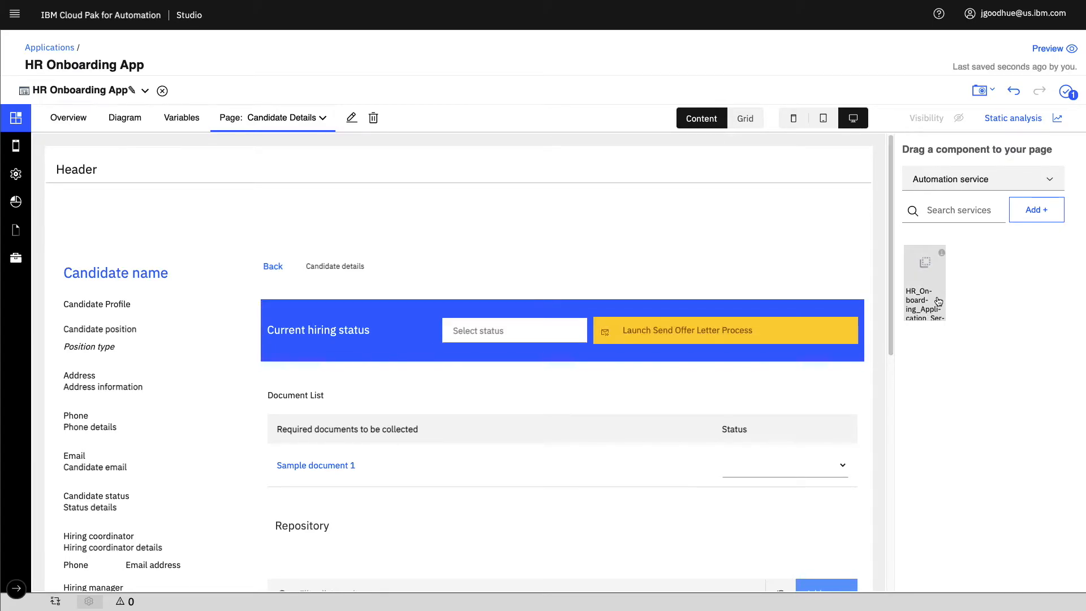
- Place a Calculate_Candidate_Salary_Range service call below the hiring status banner and map its jobStatus input to the existing variable selectedCandidateDetails.jobDetails.jobStatus
left_click_drag(938, 300, 426, 370)
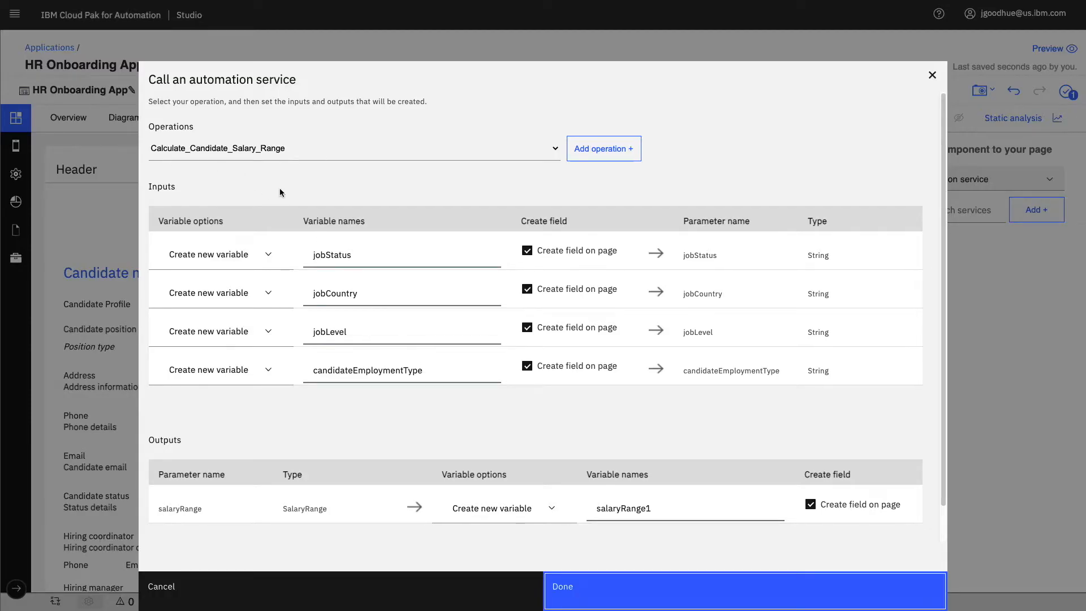
left_click(243, 255)
left_click(215, 274)
left_click(489, 254)
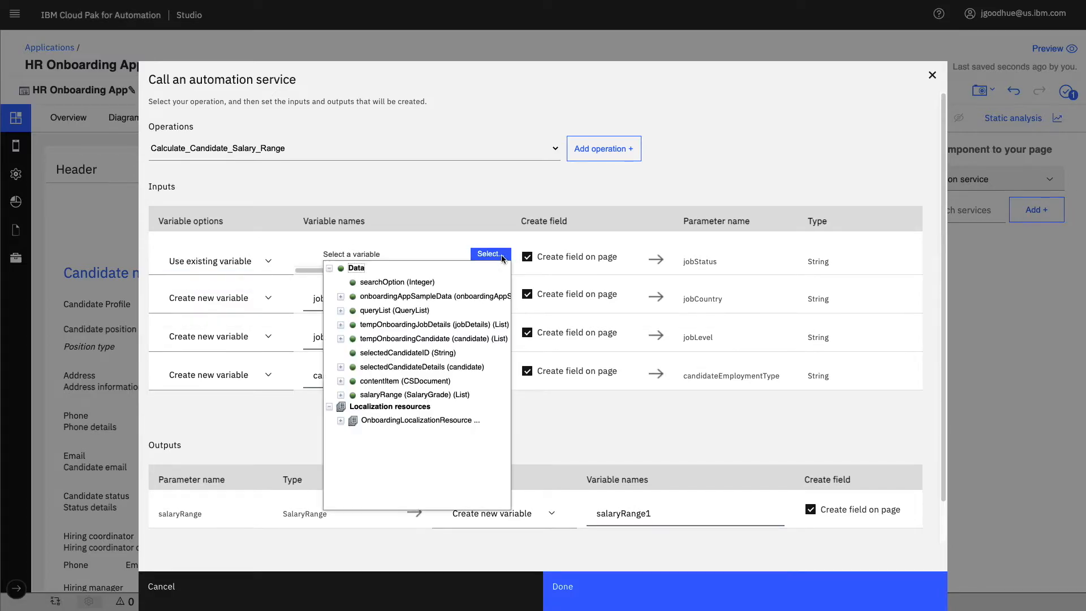
left_click(341, 367)
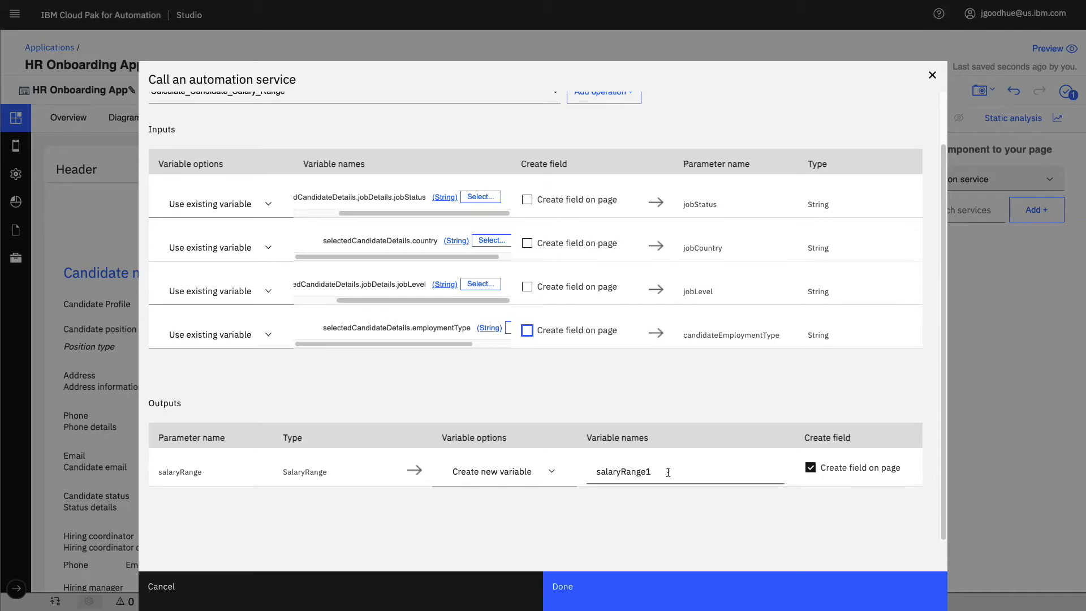
- Name the new variable for the salaryRange output candidateSalaryRange, keep its field on the page, and finish the service call
left_click(668, 473)
key("BackSpace")
key("Home")
type("candida")
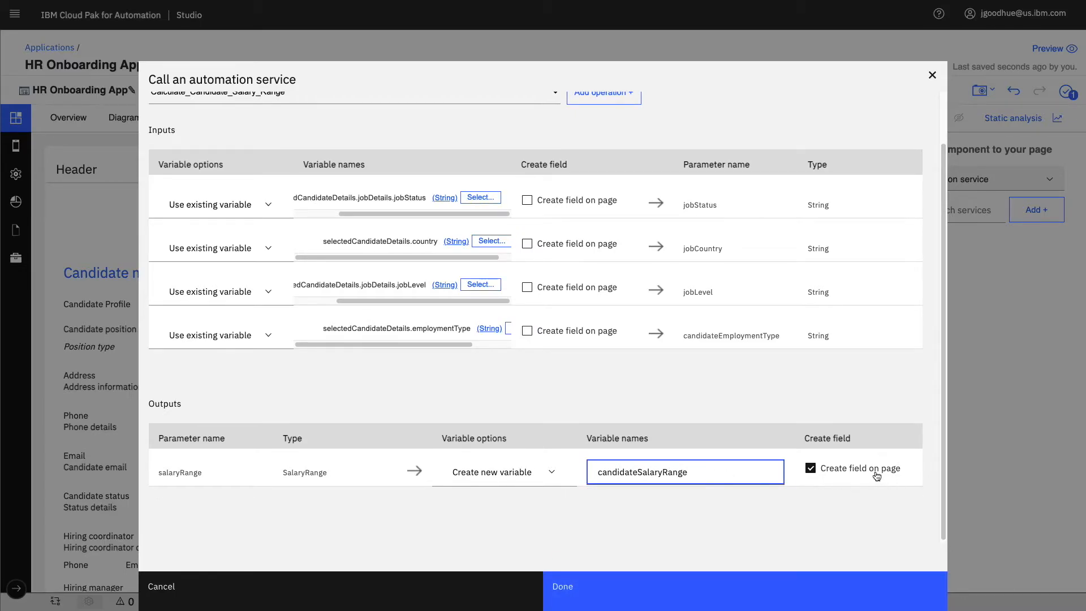
left_click(697, 583)
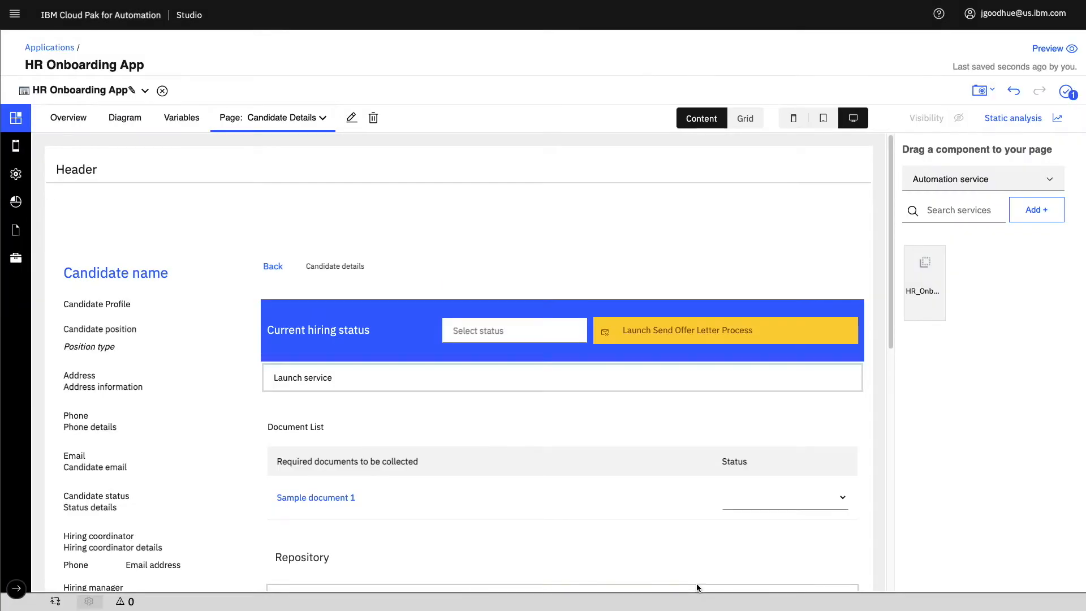
- Insert a panel titled "Calculate Candidate Salary" above the new Launch service button and arrange the Minimum, Maximum and button components in a row inside it
right_click(312, 379)
left_click(361, 437)
type("panel")
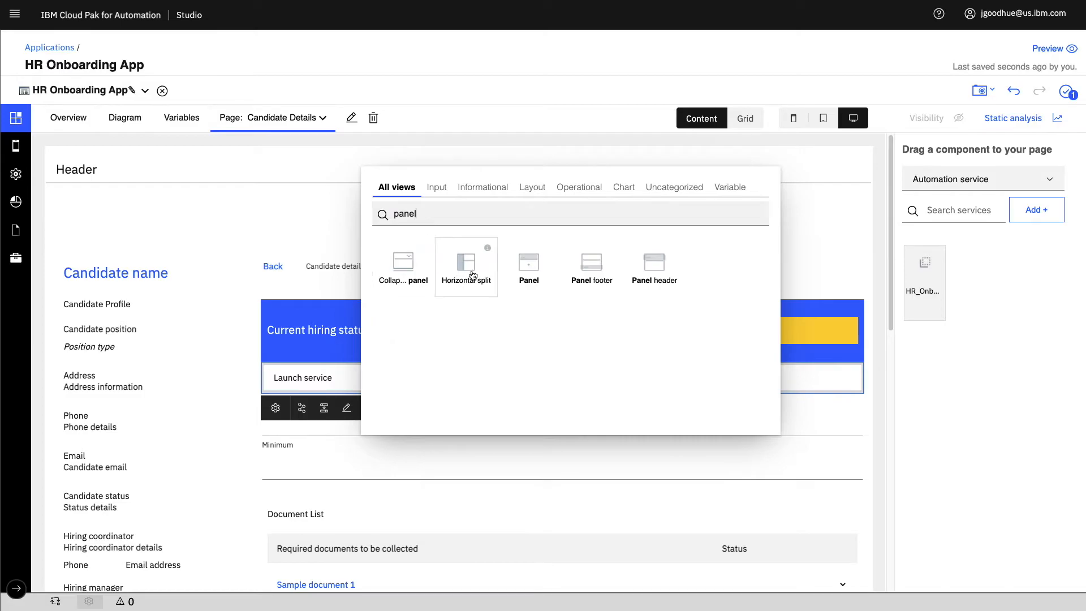
left_click(527, 267)
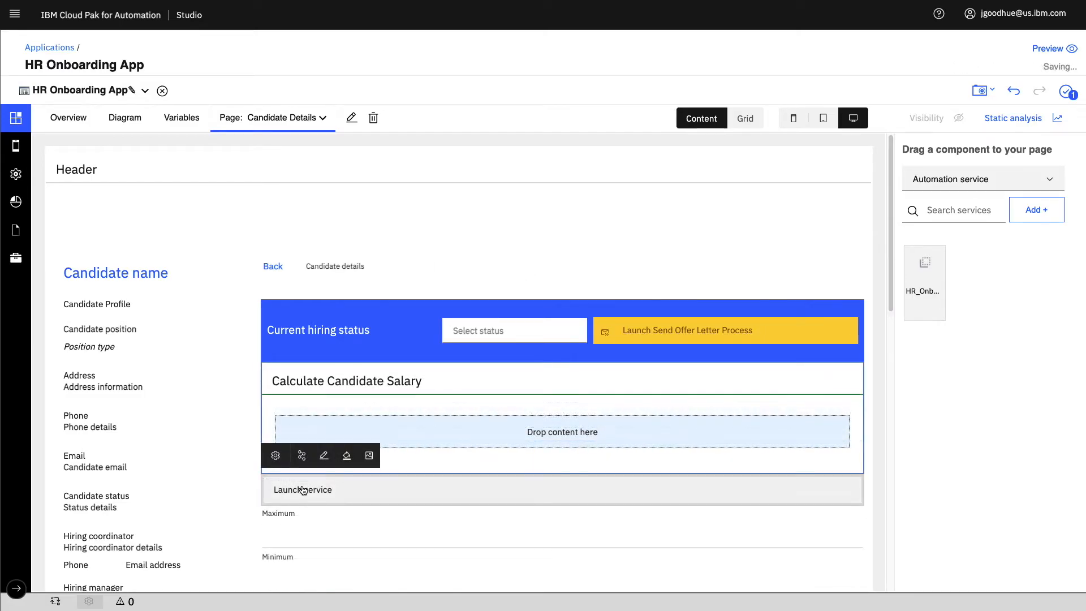
left_click_drag(491, 433, 490, 436)
left_click_drag(327, 509, 291, 450)
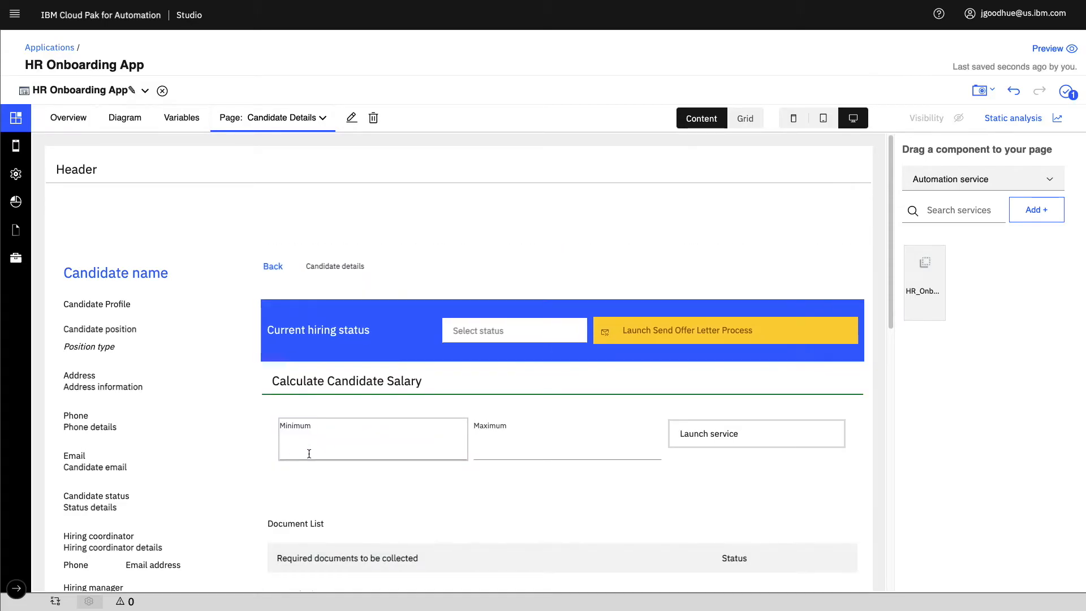
- Format the Minimum salary field as a dollar currency amount in its properties
left_click(324, 439)
left_click(293, 477)
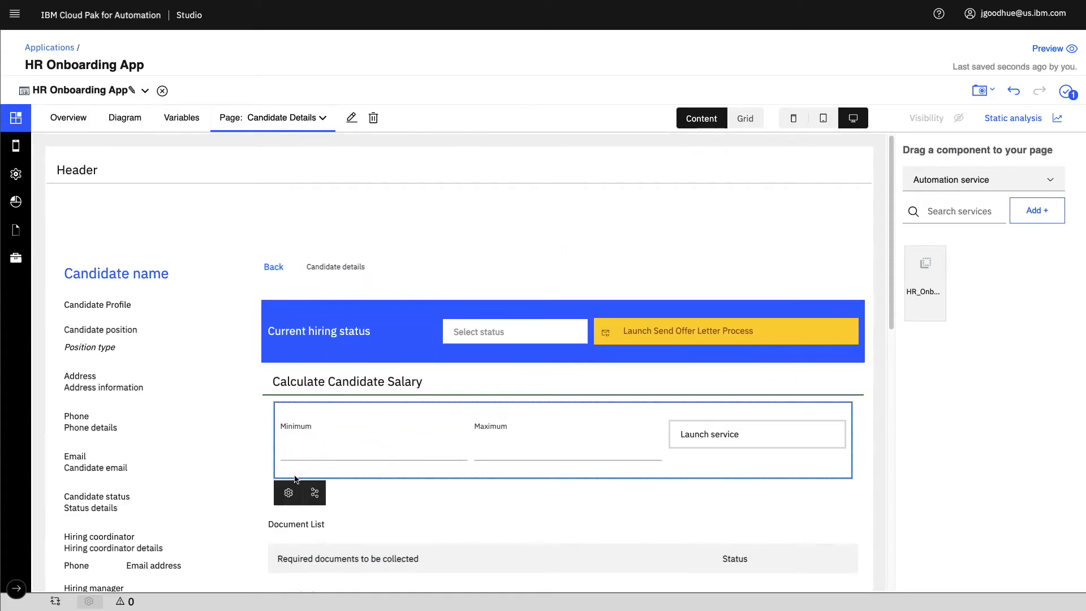
scroll(792, 339, "down", 5)
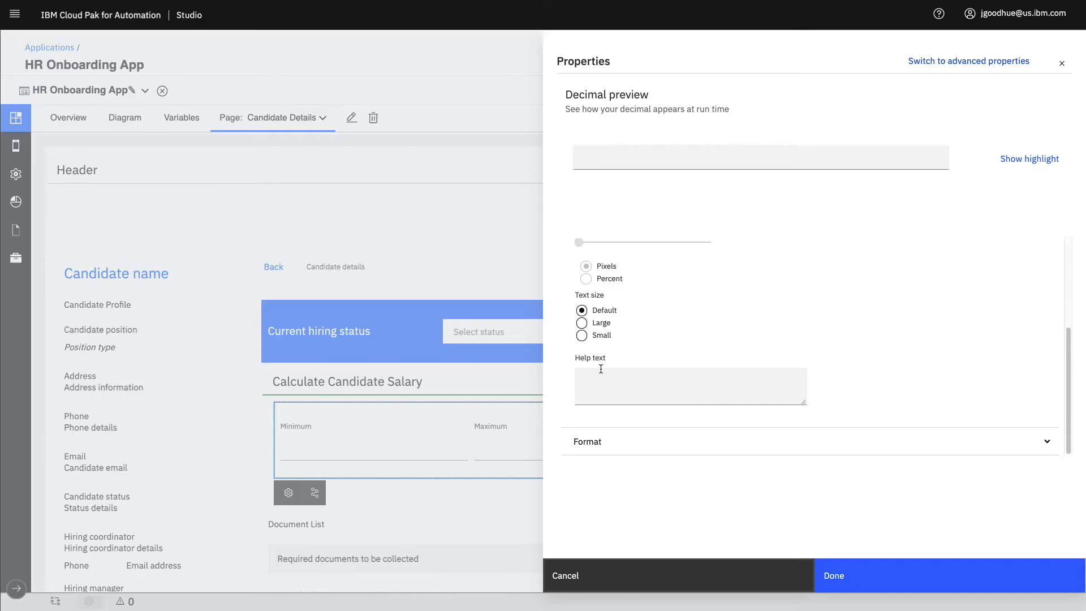
left_click(588, 441)
left_click(620, 410)
left_click(667, 430)
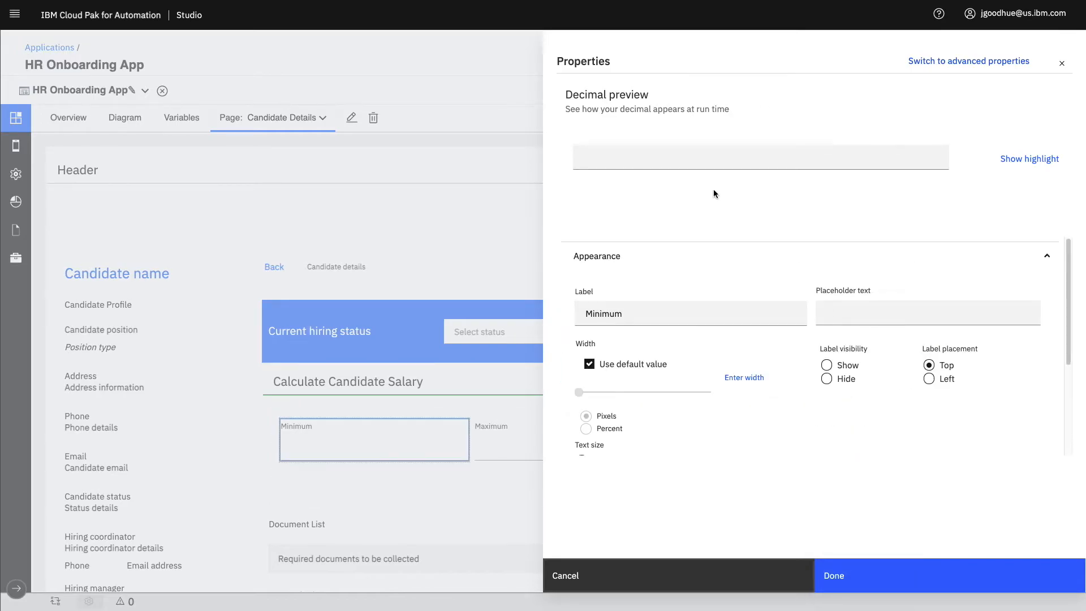
- Set the visibility of the Minimum and Maximum salary fields to Read only
left_click(968, 61)
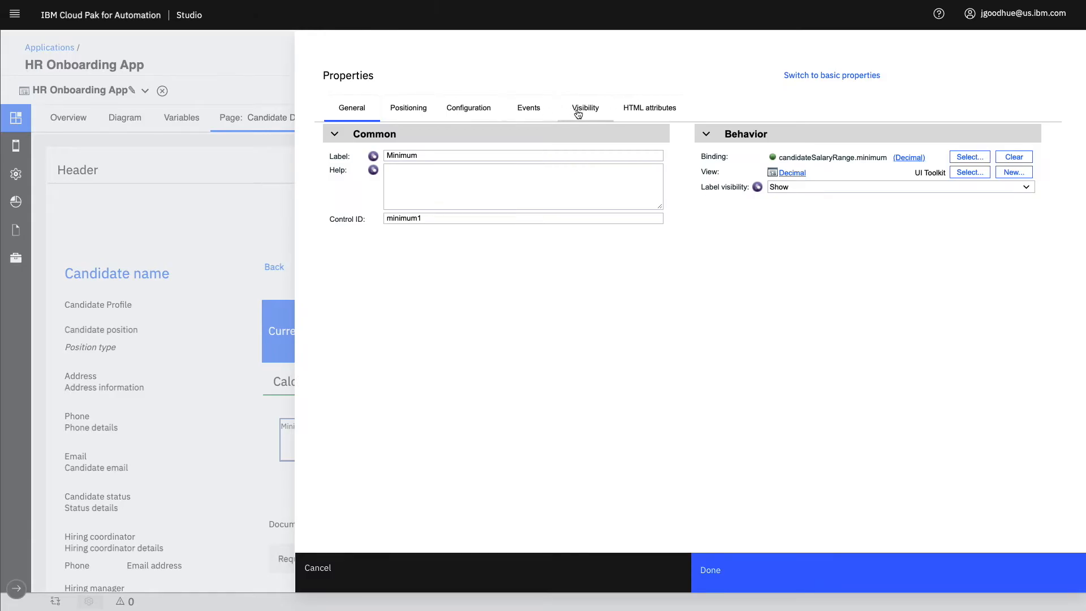
left_click(579, 114)
left_click(464, 150)
left_click(453, 185)
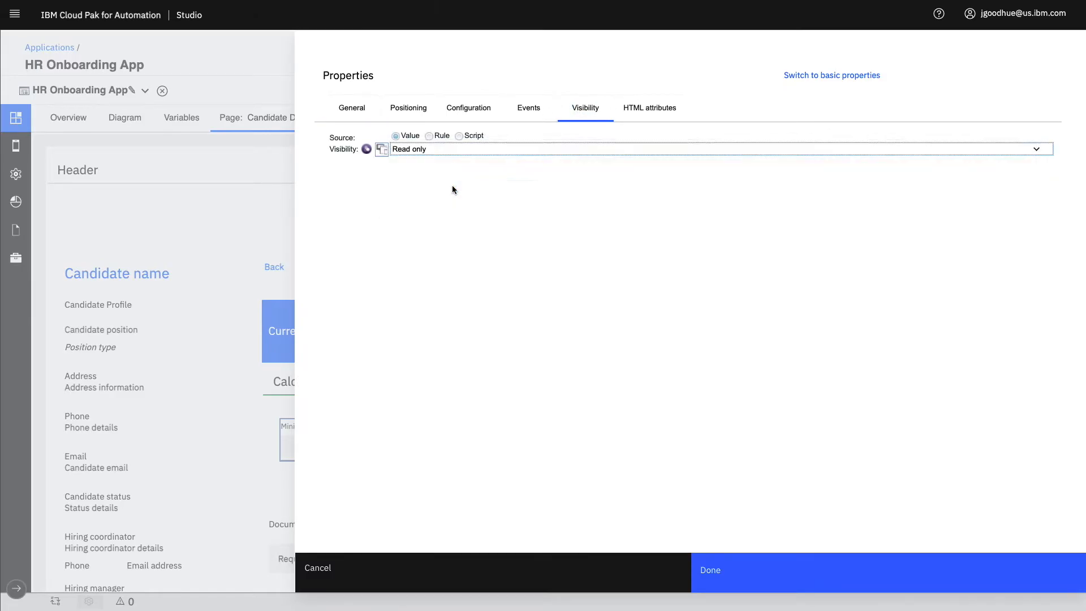
left_click(807, 575)
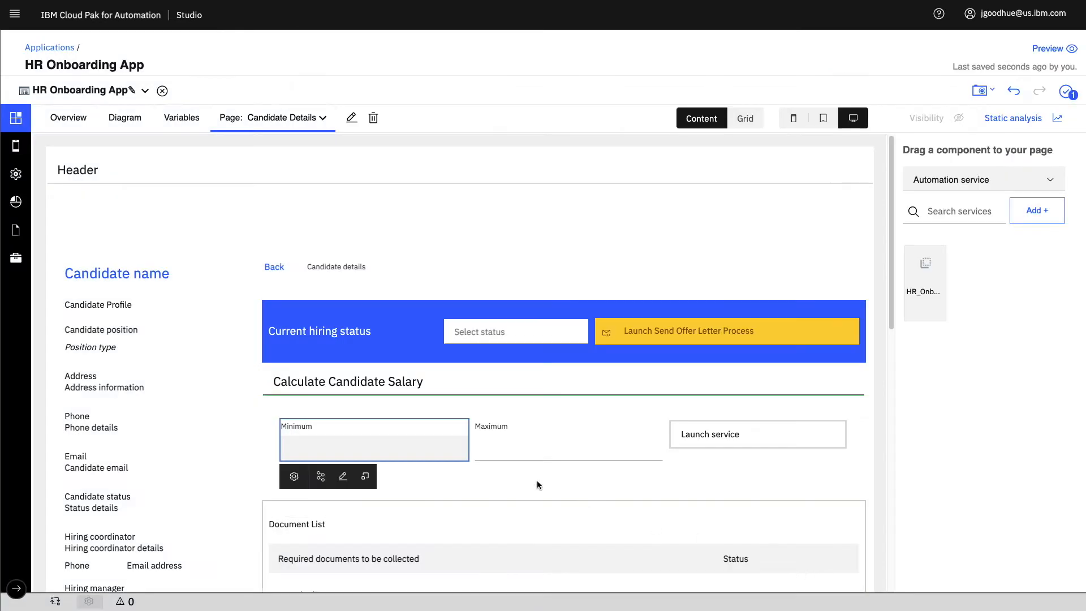
left_click(507, 426)
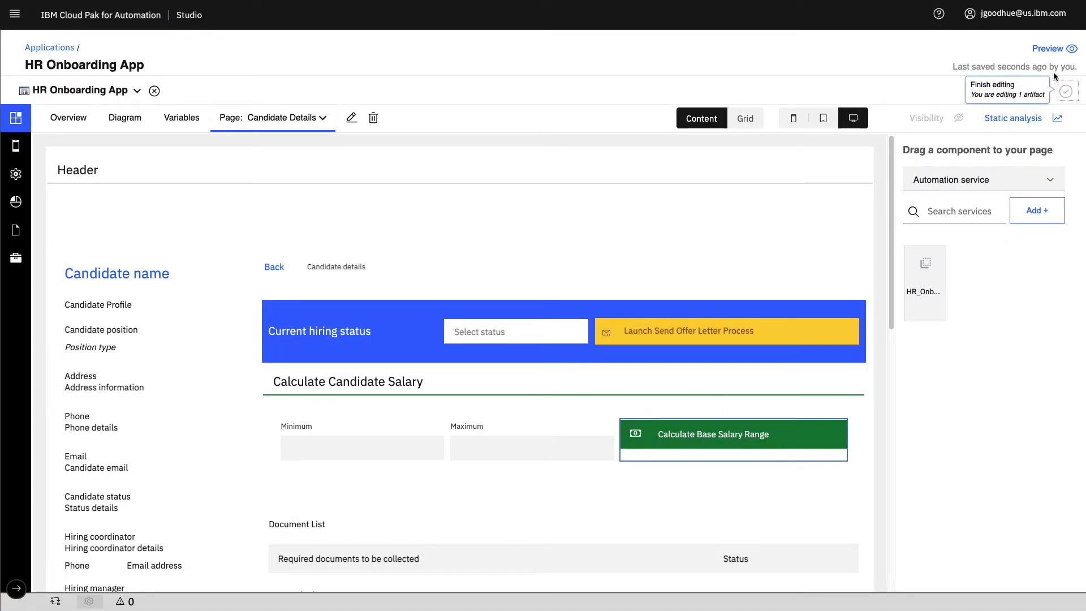
- Preview the app and open the first candidate of the Software Developer requisition
left_click(1047, 49)
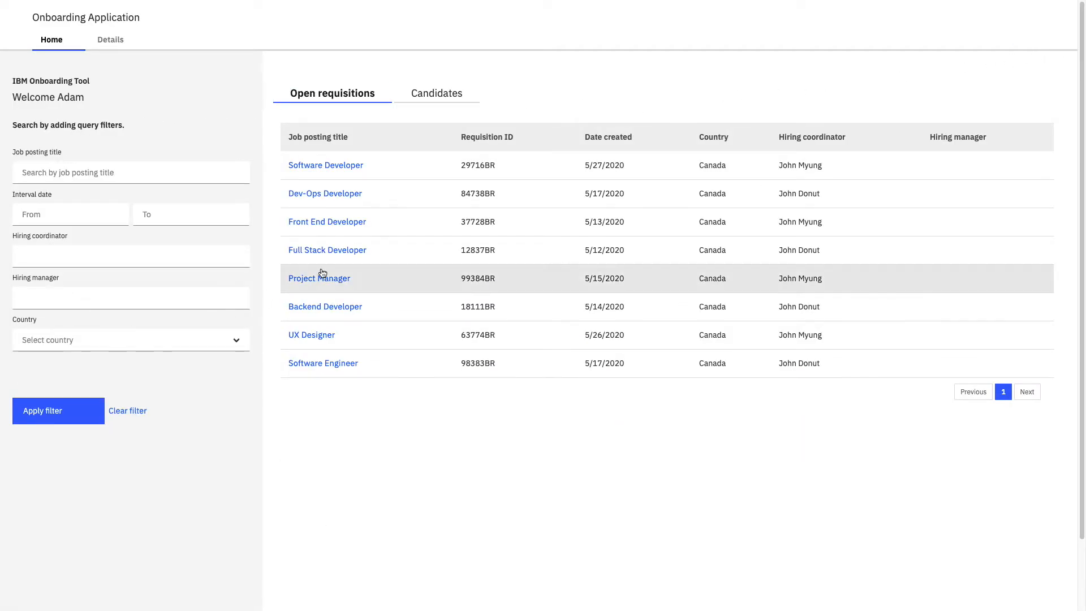
left_click(350, 169)
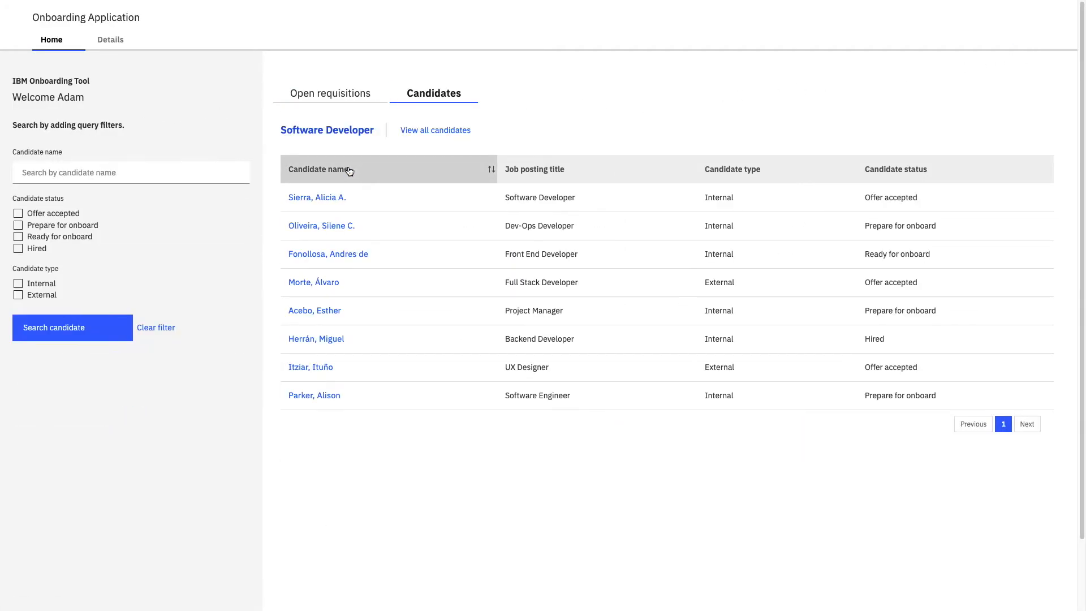
left_click(330, 199)
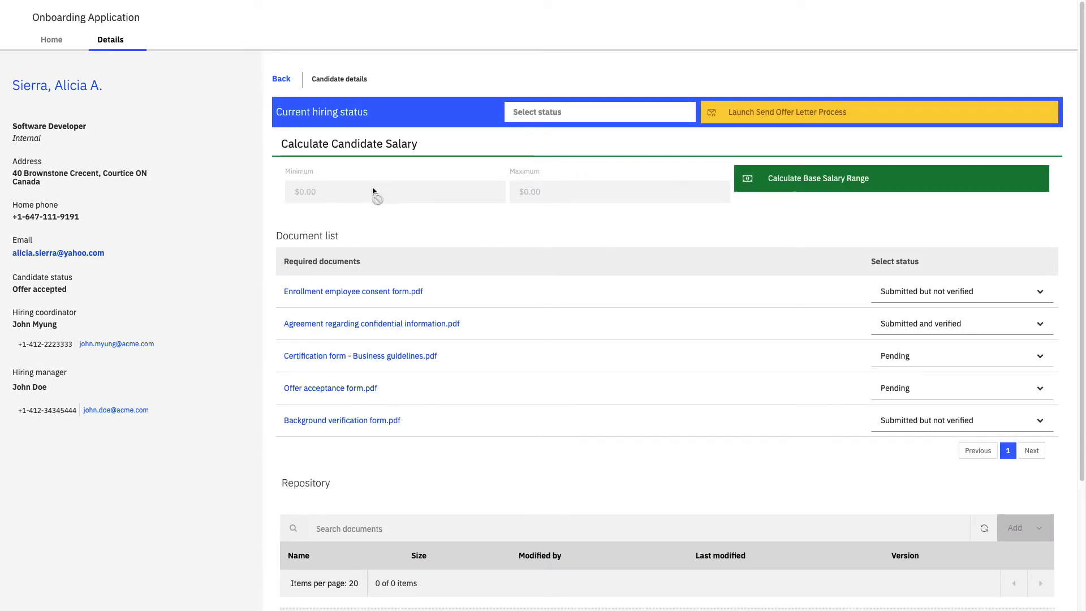
- Test both service buttons by calculating the candidate's base salary range and launching the send offer letter process
left_click(828, 180)
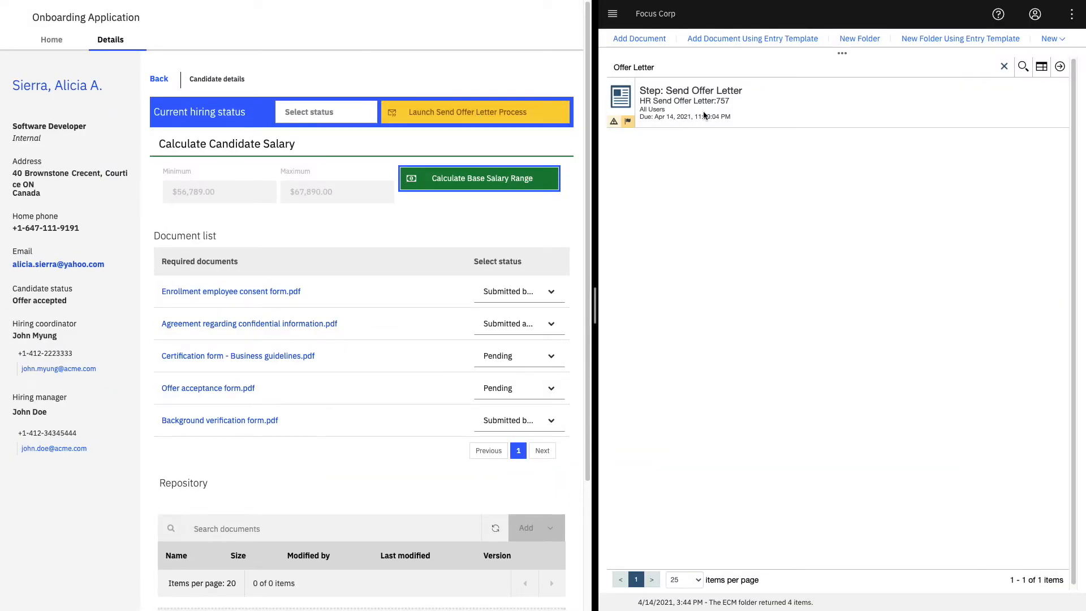
left_click(441, 114)
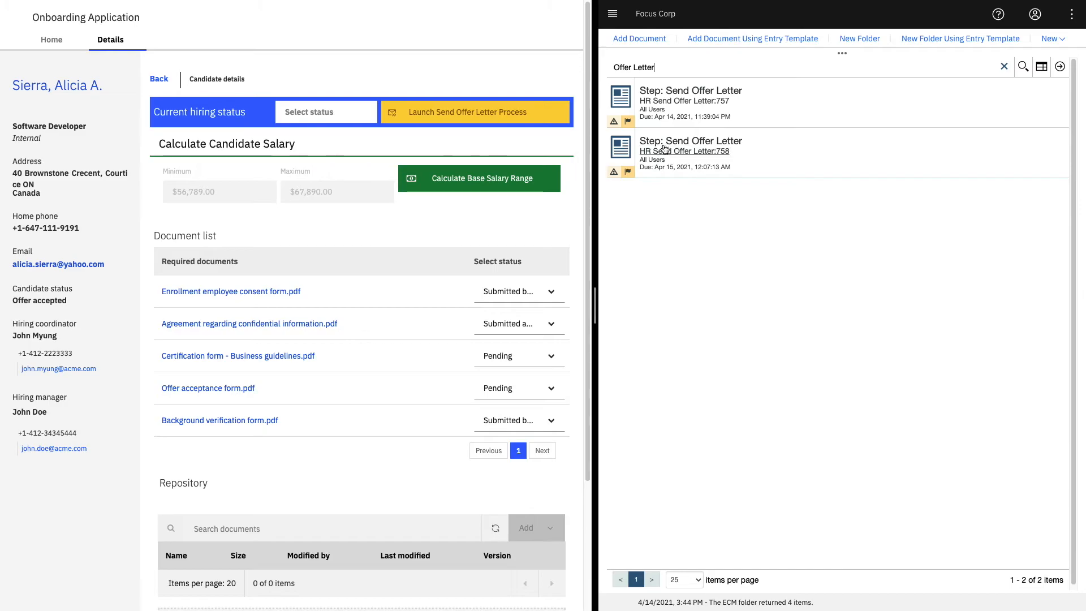
- Open the newly created Send Offer Letter task in the Focus Corp workspace and confirm that the offer letter was sent
left_click(660, 143)
left_click(949, 246)
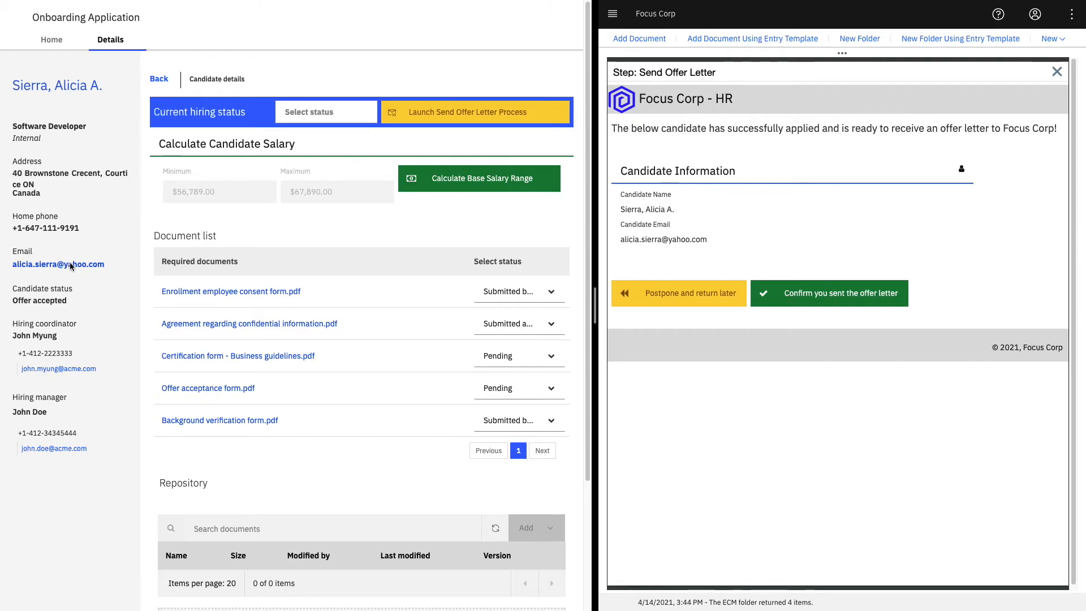
left_click(833, 300)
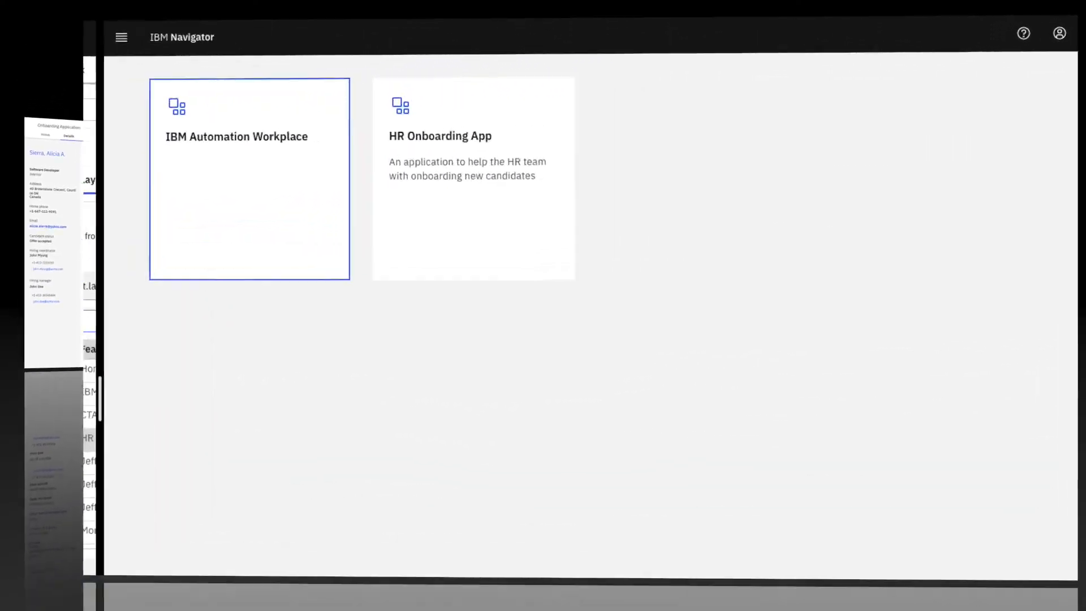
- Switch to IBM Navigator, launch the published HR Onboarding App, and open the Software Developer requisition's candidate
left_click(440, 170)
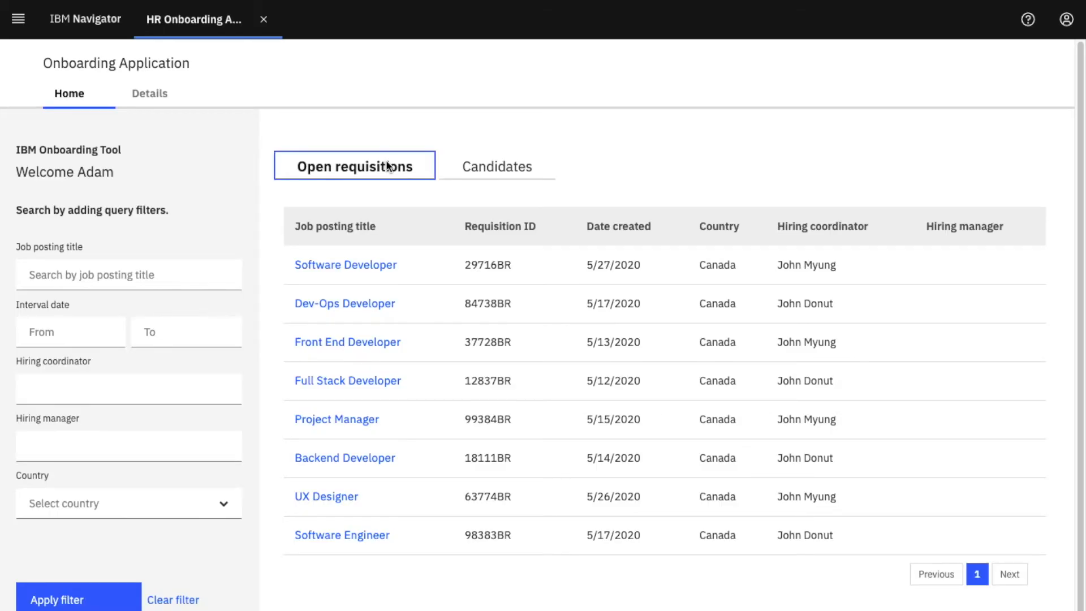
left_click(346, 266)
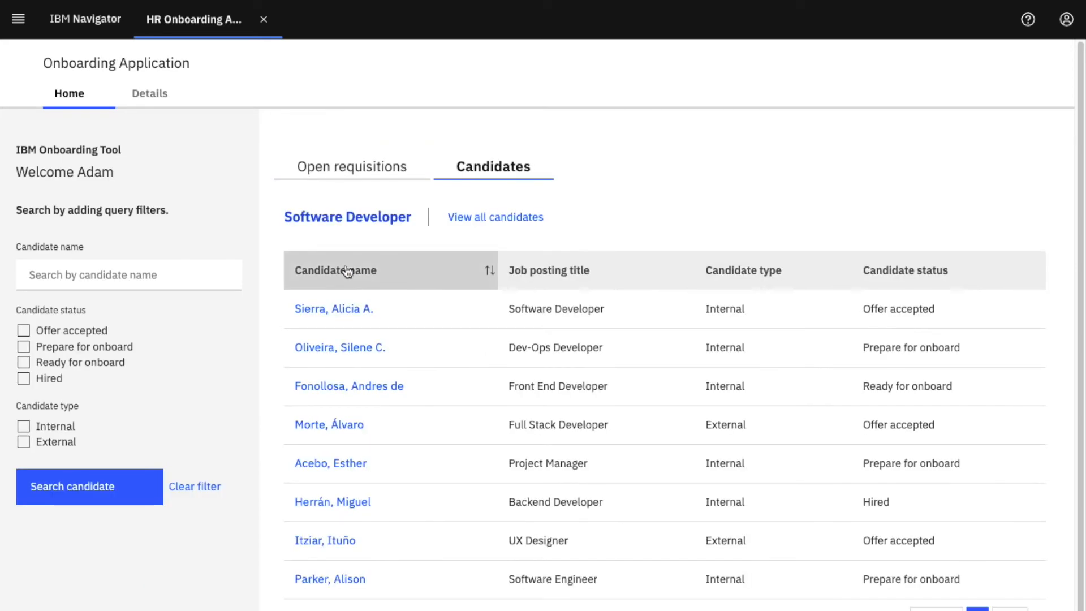
left_click(333, 312)
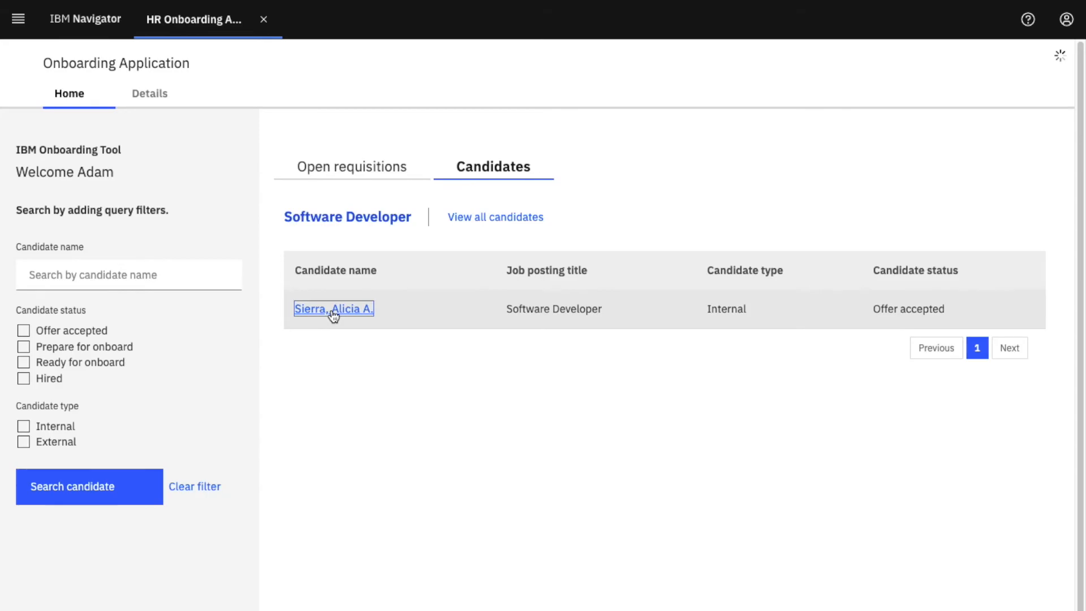